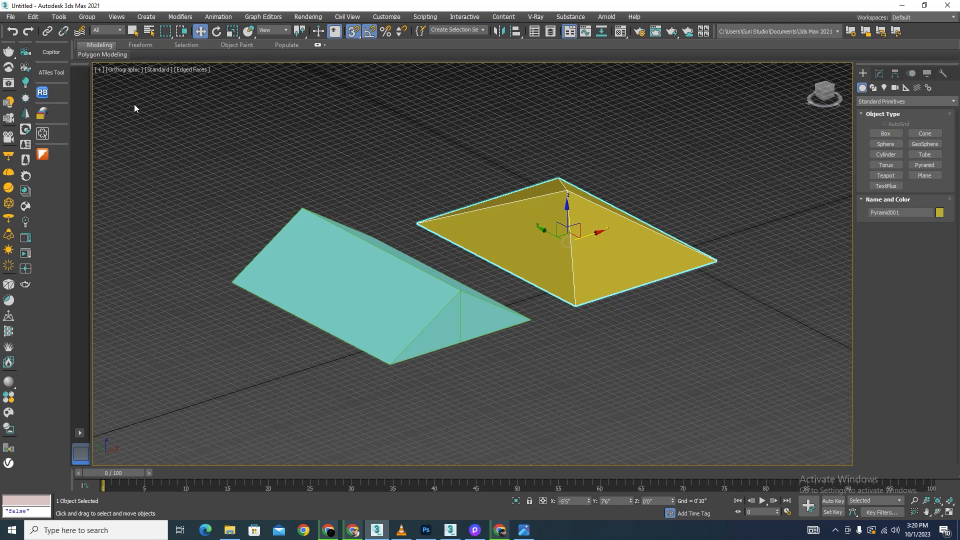
Switch to Chrome, return to the search results, reopen the ATiles – Aviz Studio page and review its Pro features and pricing
click(353, 530)
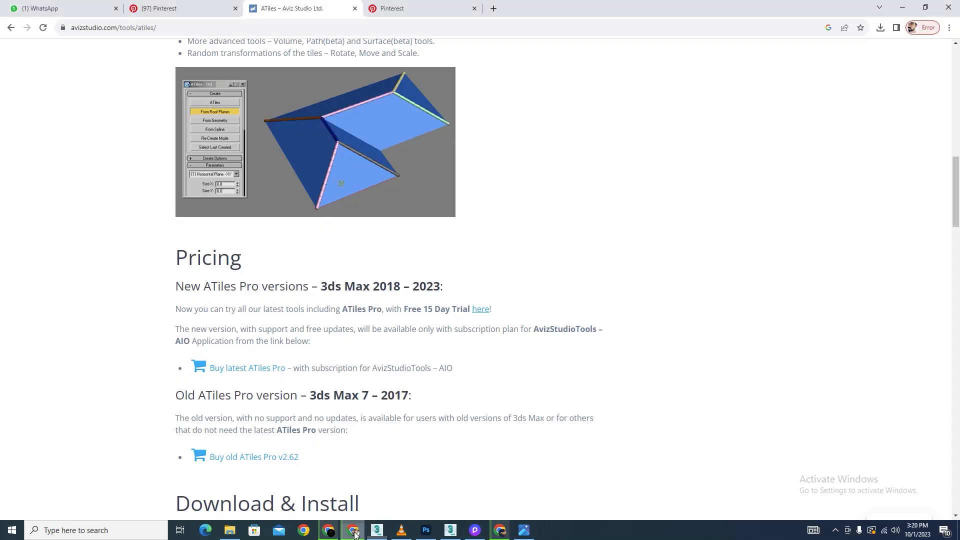
click(11, 27)
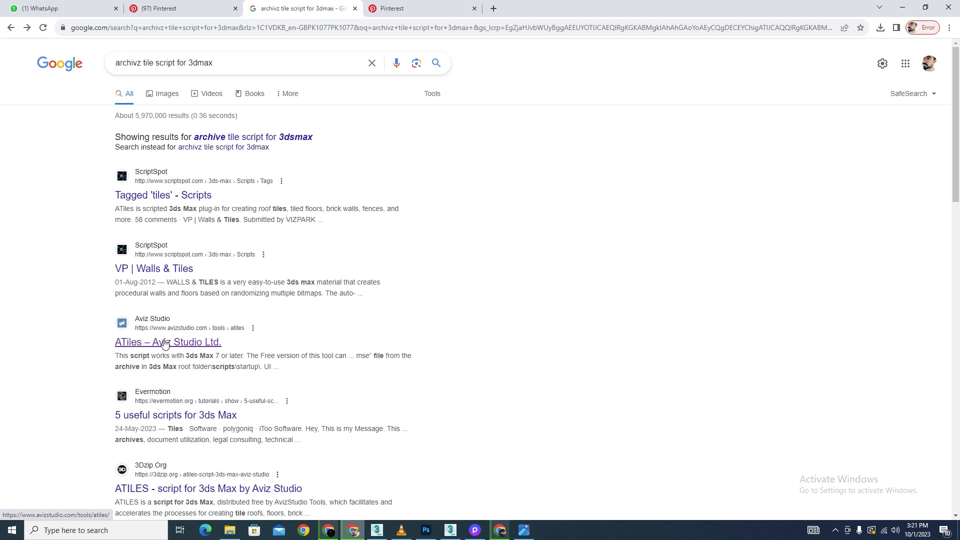
click(140, 346)
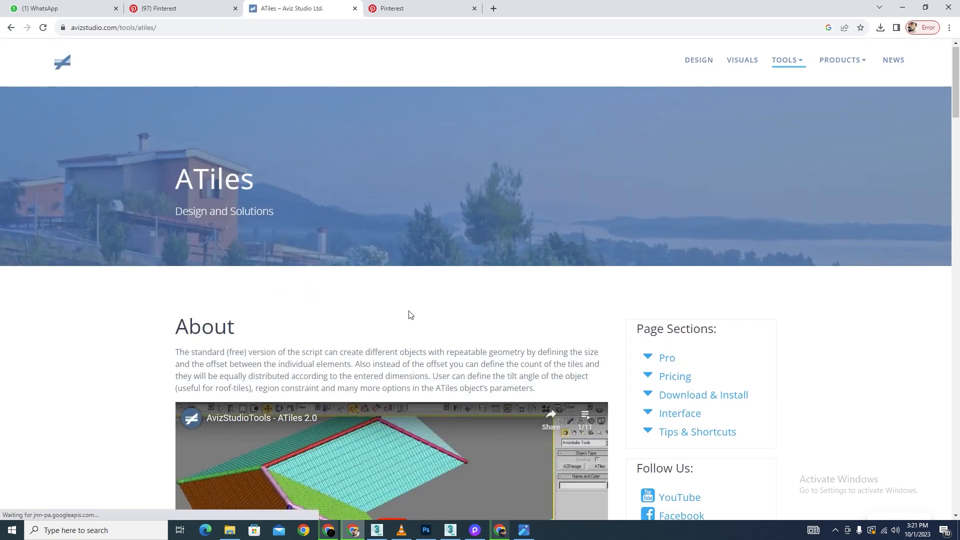
scroll(410, 315, down, 15)
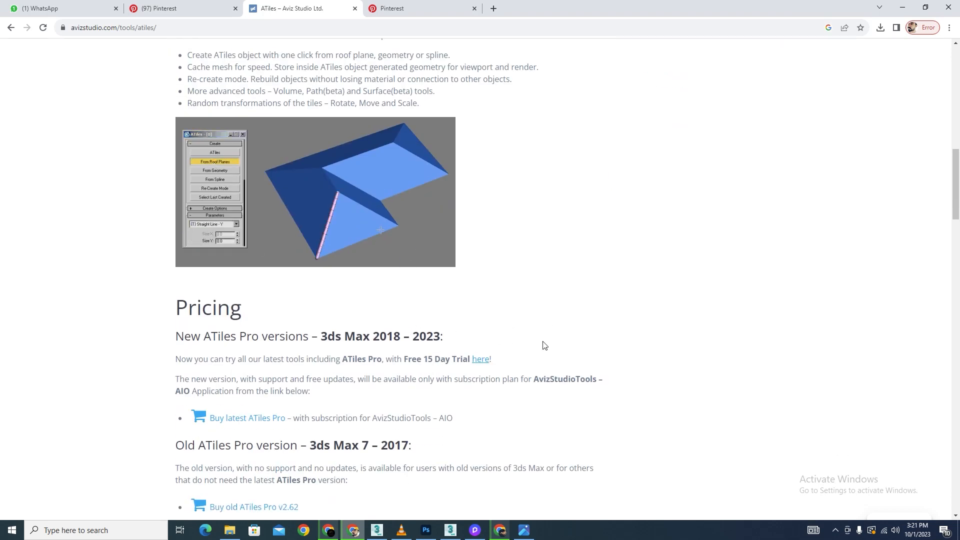
Switch to File Explorer, run ATiles_Setup.exe as administrator, and accept the license terms with both ATiles Files and Presets Files components kept
click(229, 530)
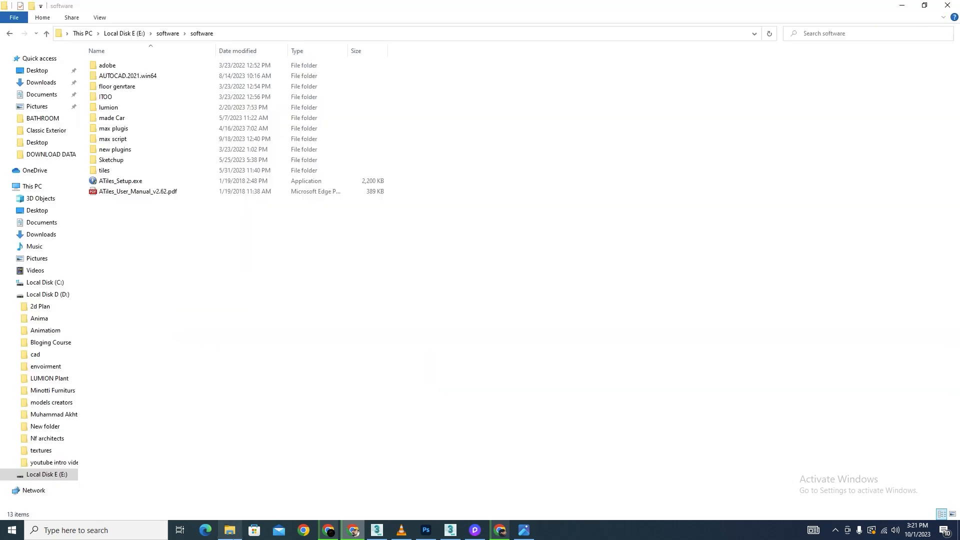
right_click(109, 181)
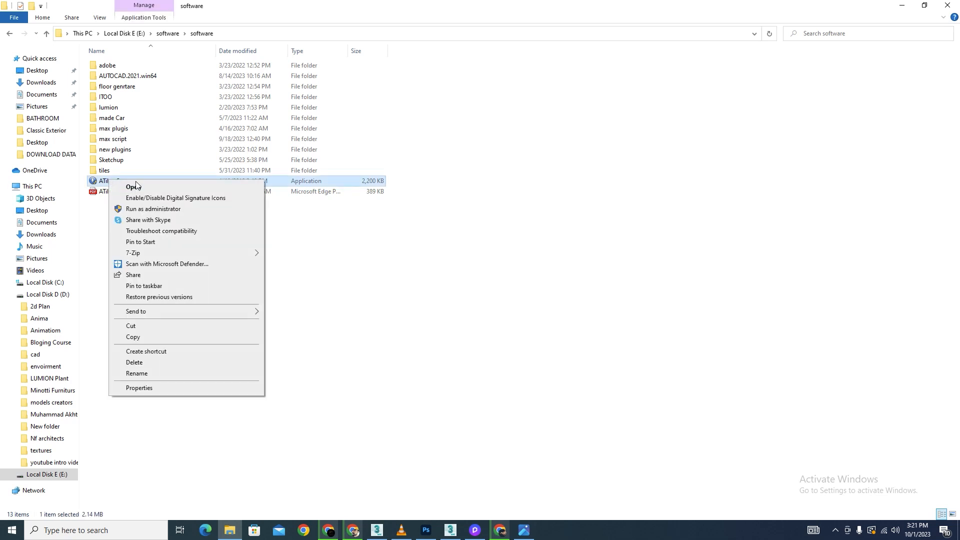
click(143, 211)
click(438, 340)
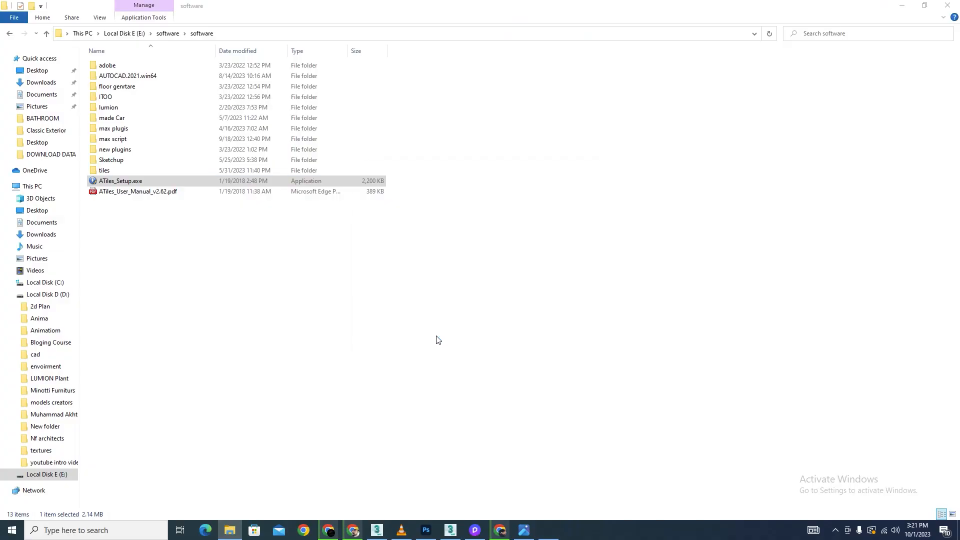
click(538, 345)
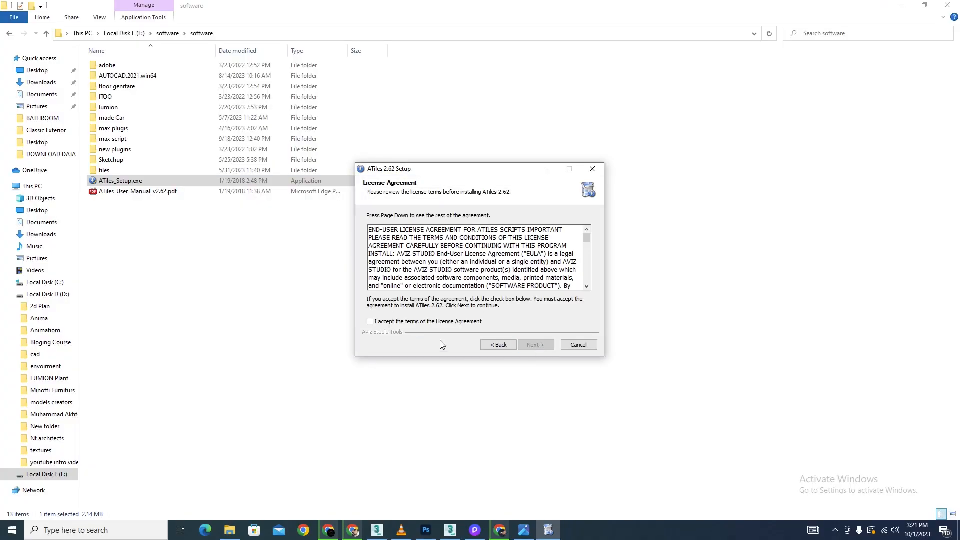
click(370, 321)
click(536, 345)
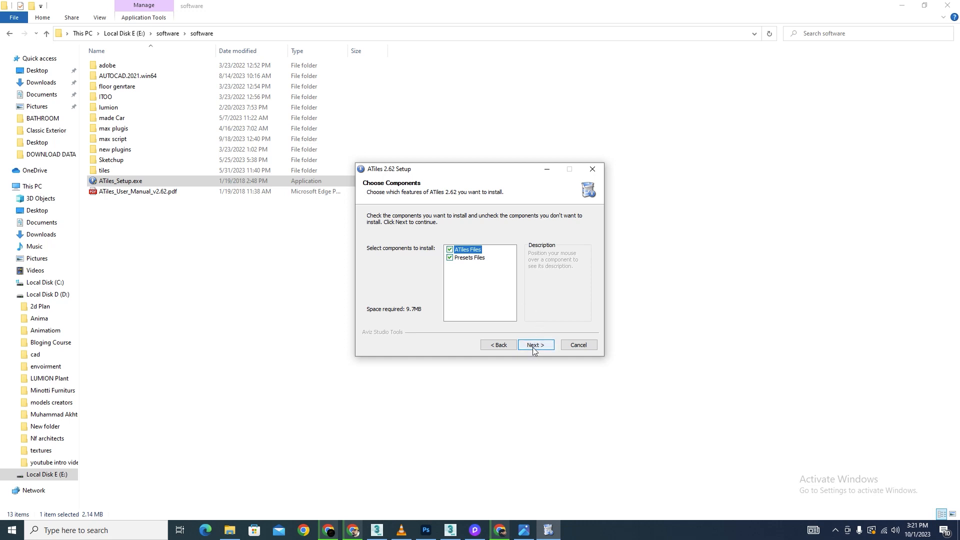
click(534, 345)
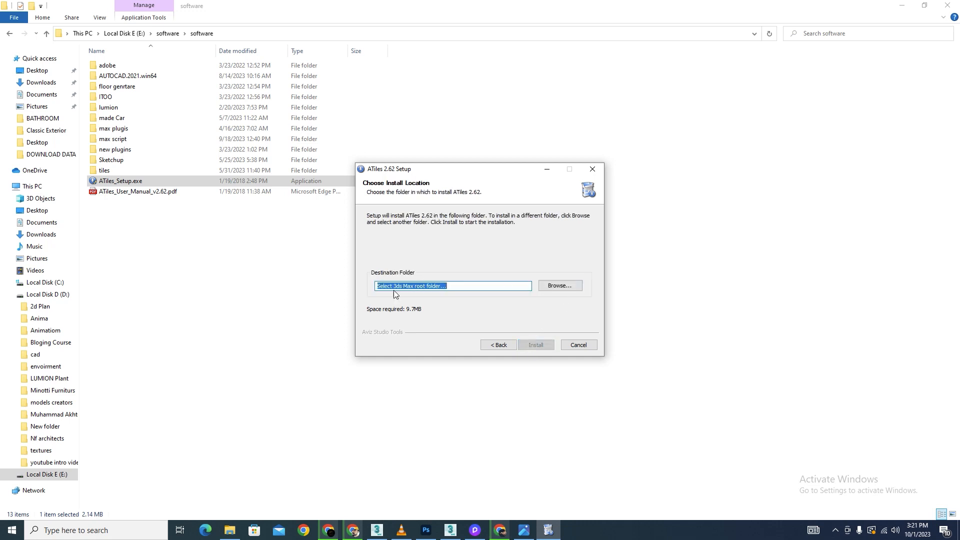
Set the destination folder to C:\Program Files\Autodesk\3ds Max 2021\Plugins\, and cancel the ATiles setup without installing
click(559, 287)
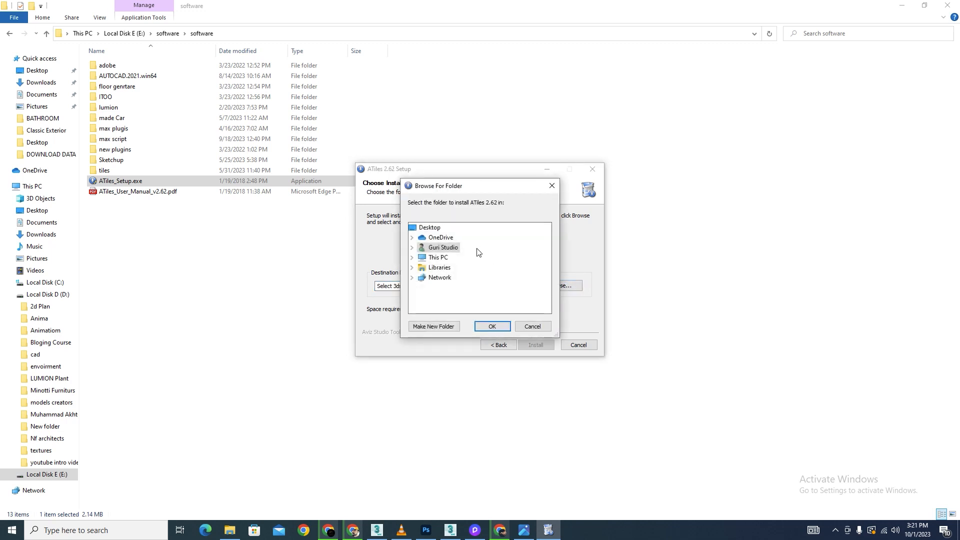
double_click(440, 258)
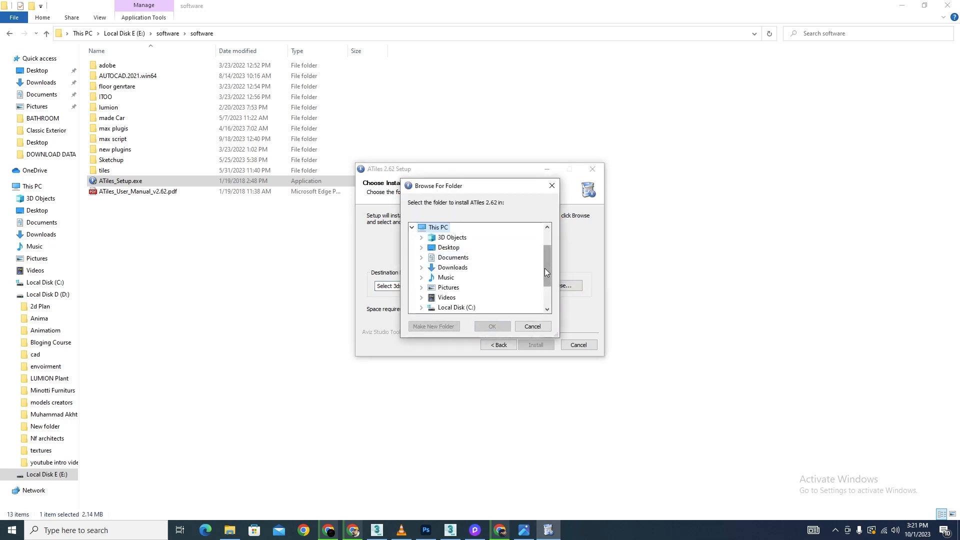
drag(544, 269, 547, 278)
double_click(457, 289)
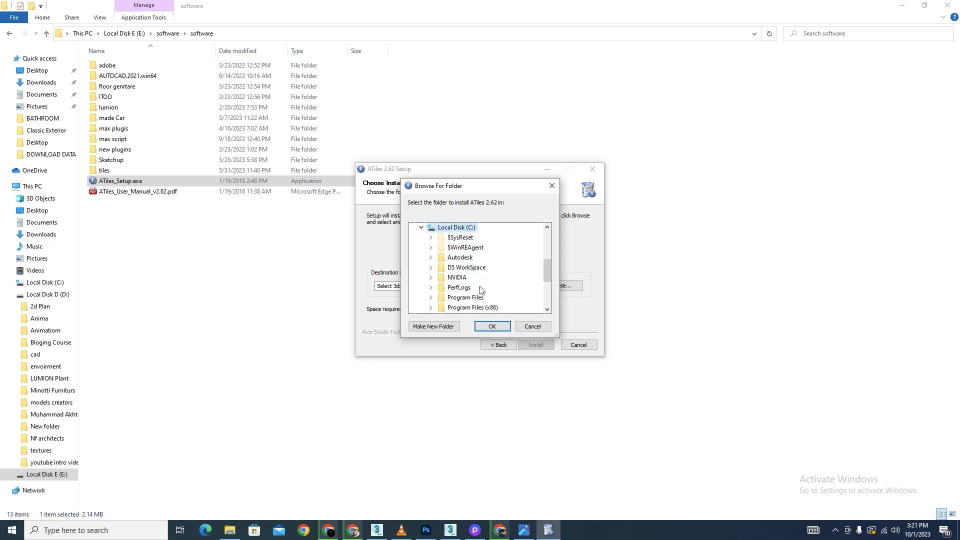
double_click(468, 298)
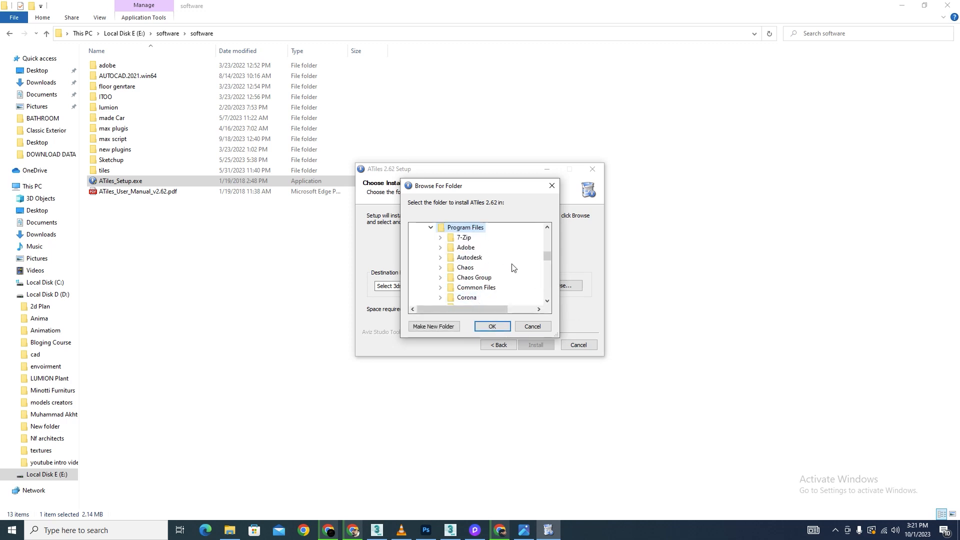
double_click(469, 257)
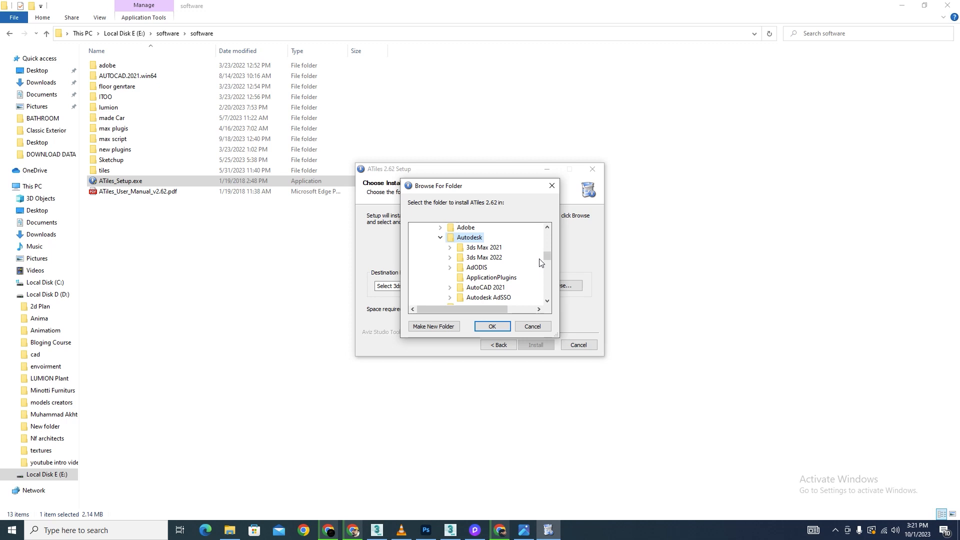
double_click(483, 250)
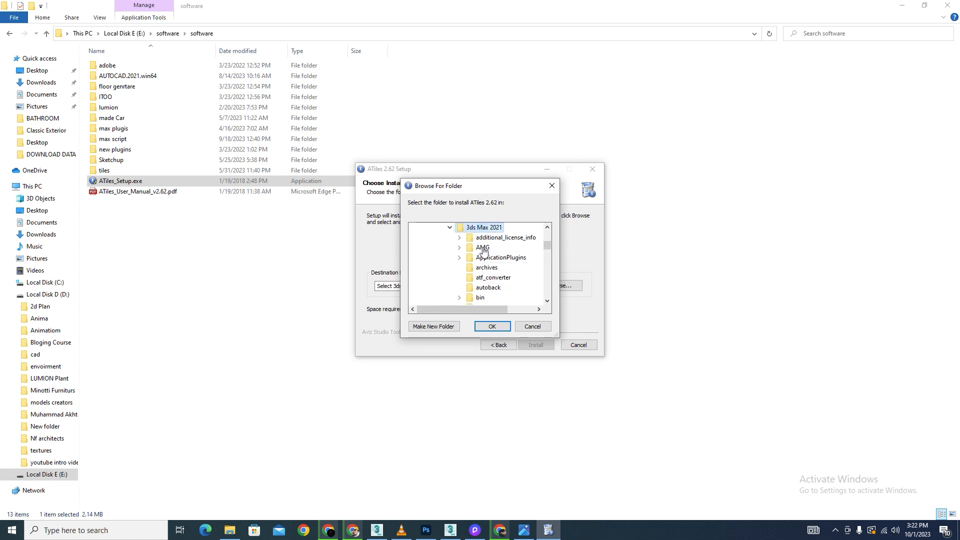
drag(549, 241, 548, 267)
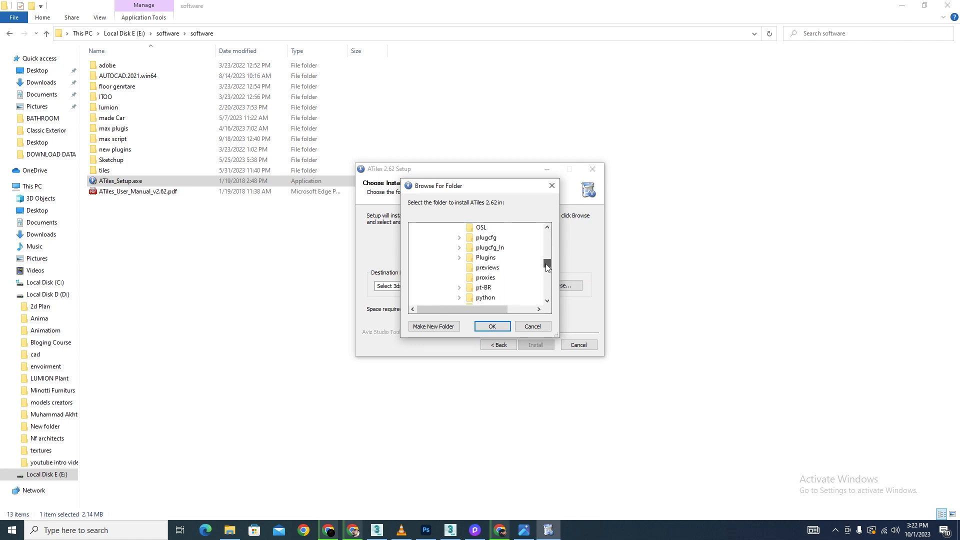
click(488, 258)
click(493, 326)
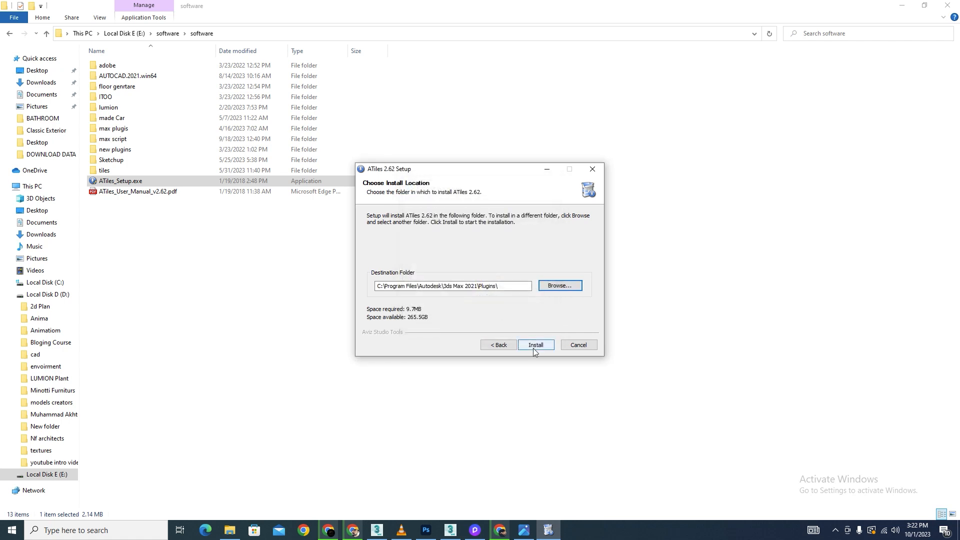
click(580, 346)
click(499, 299)
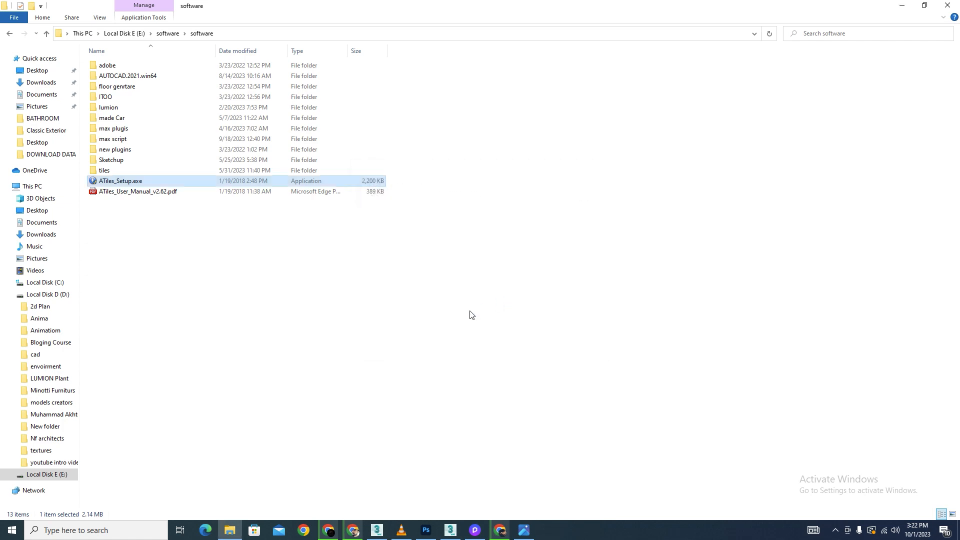
Switch to 3ds Max and list the AvizStudioTools category of commands in the toolbar customization settings
click(377, 530)
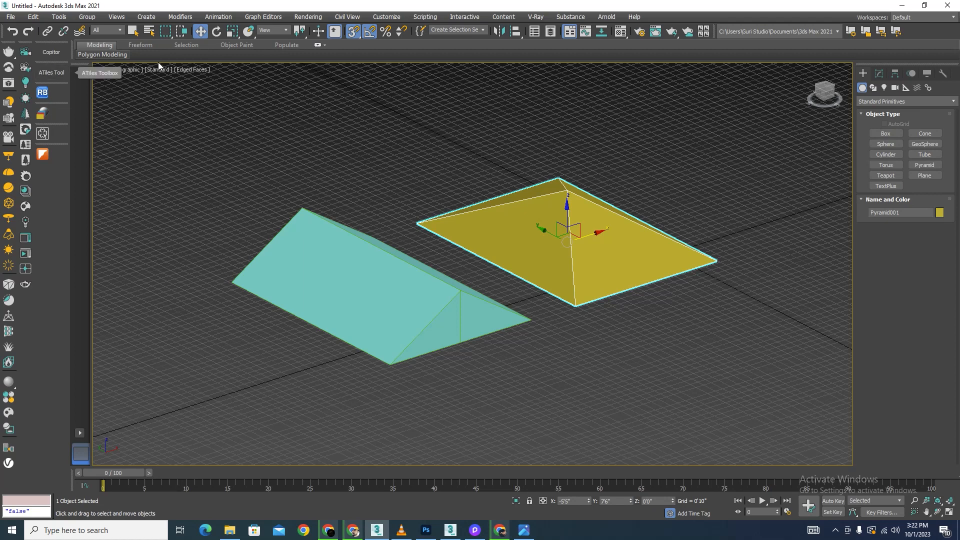
click(386, 18)
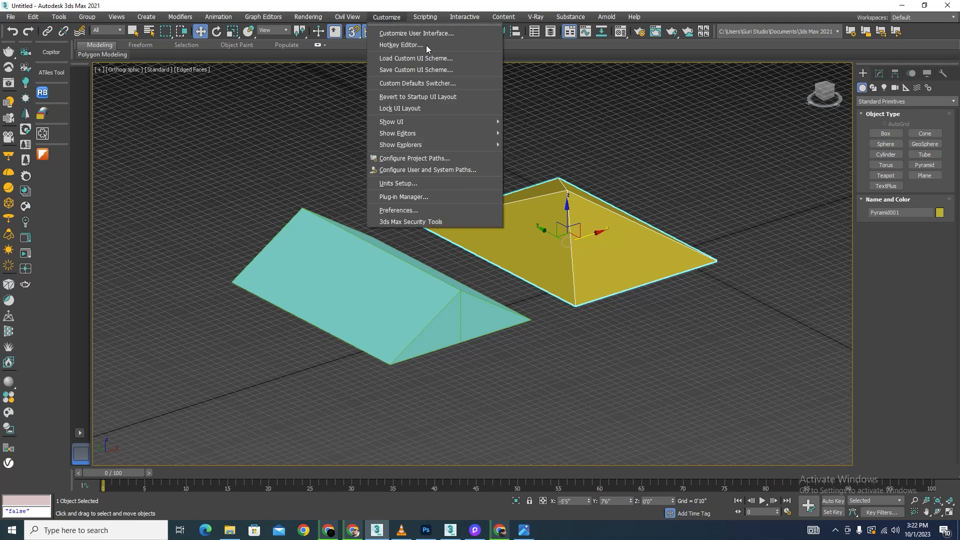
click(403, 36)
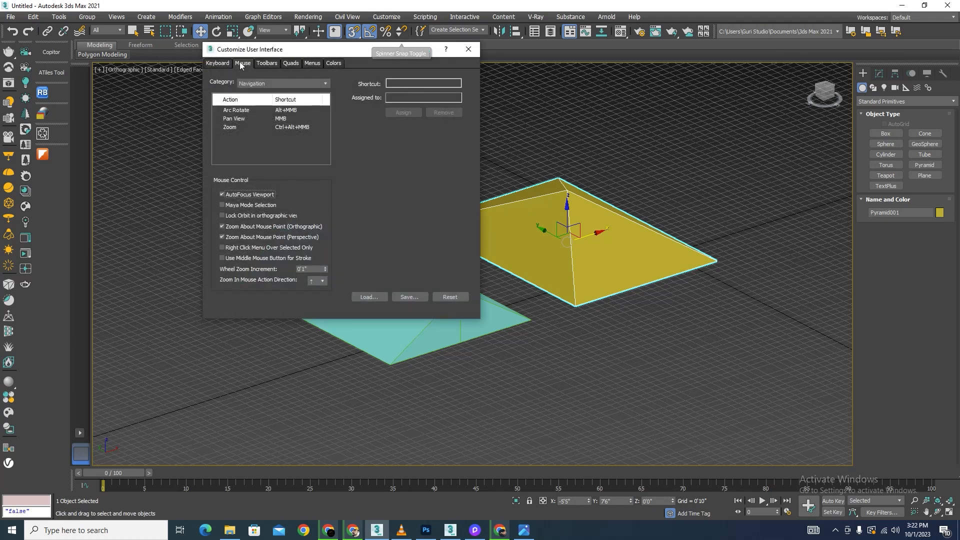
click(263, 62)
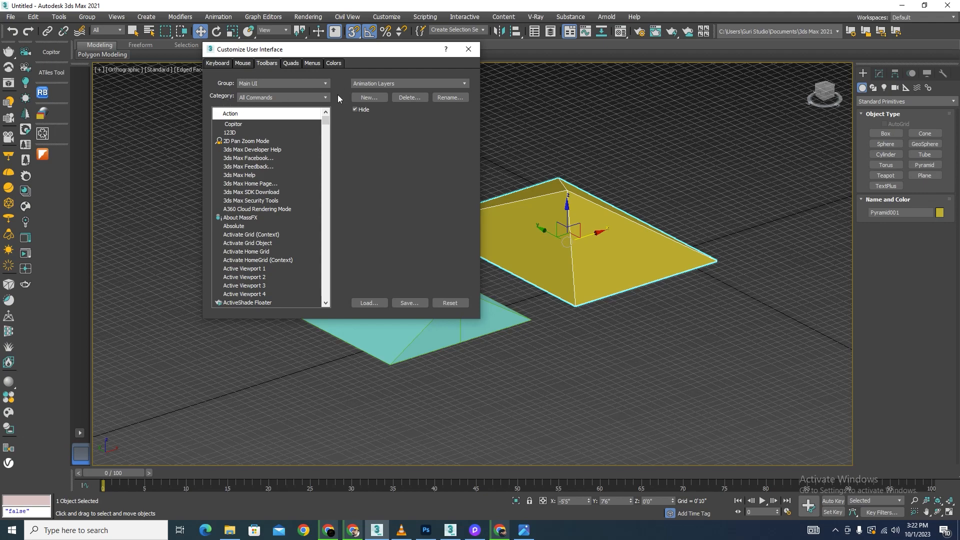
click(324, 97)
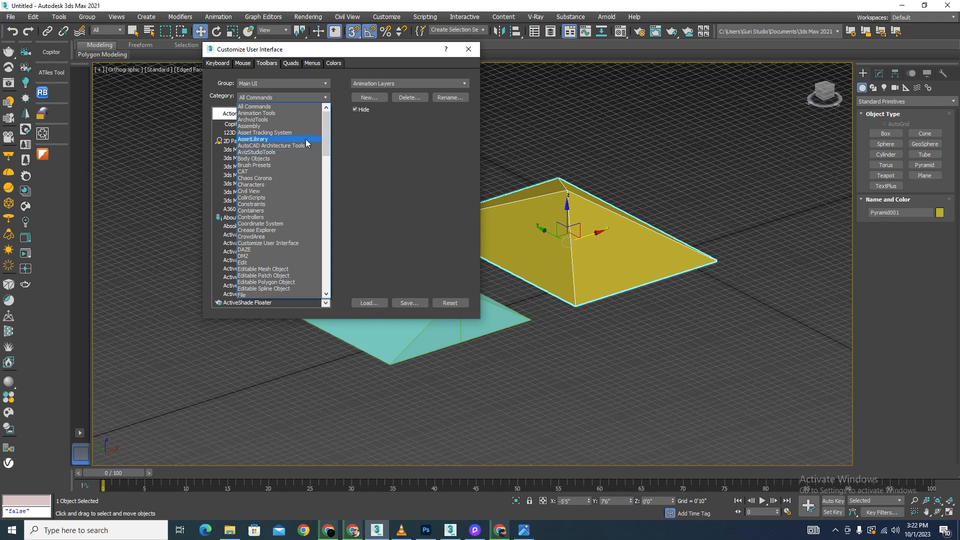
click(260, 153)
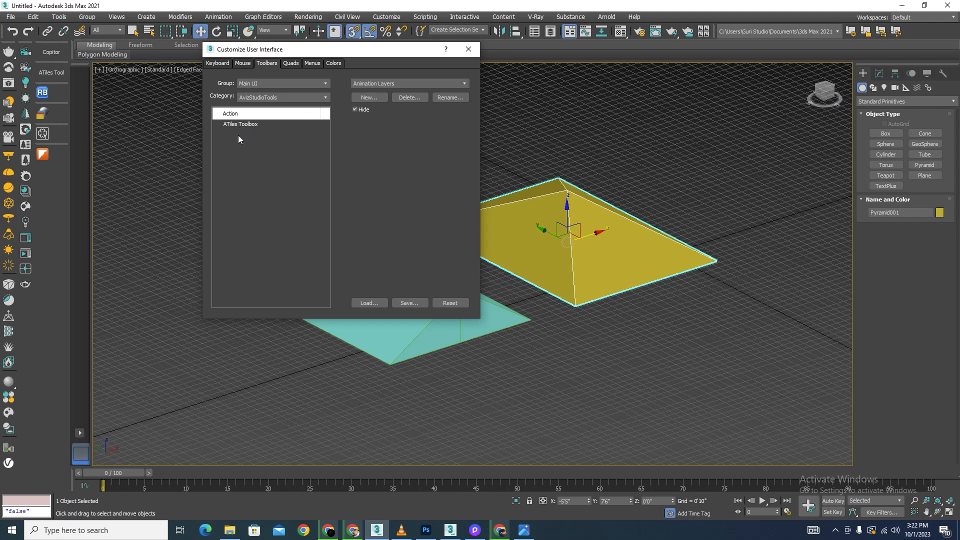
Create a new toolbar named "tiles" and add the ATiles Toolbox command to it
click(370, 98)
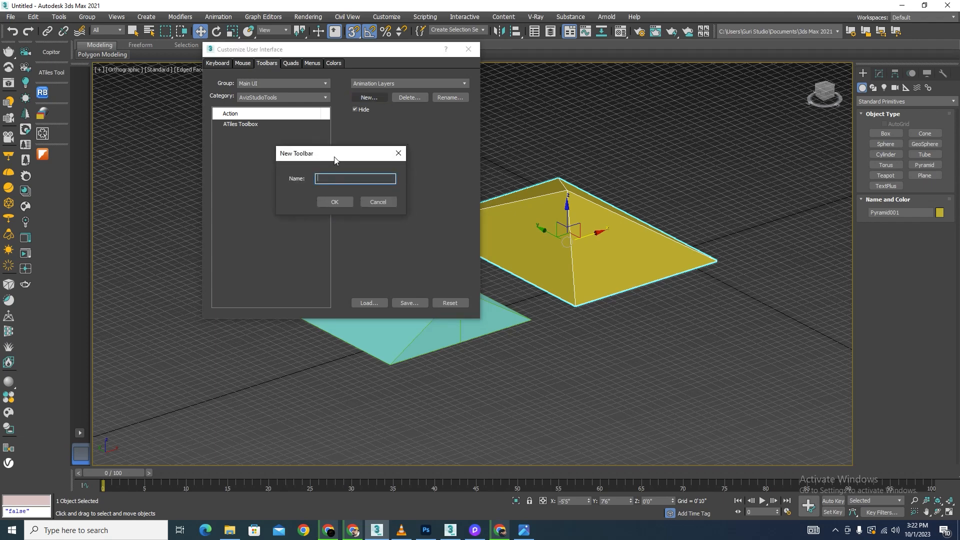
drag(333, 156, 419, 149)
text(tiles)
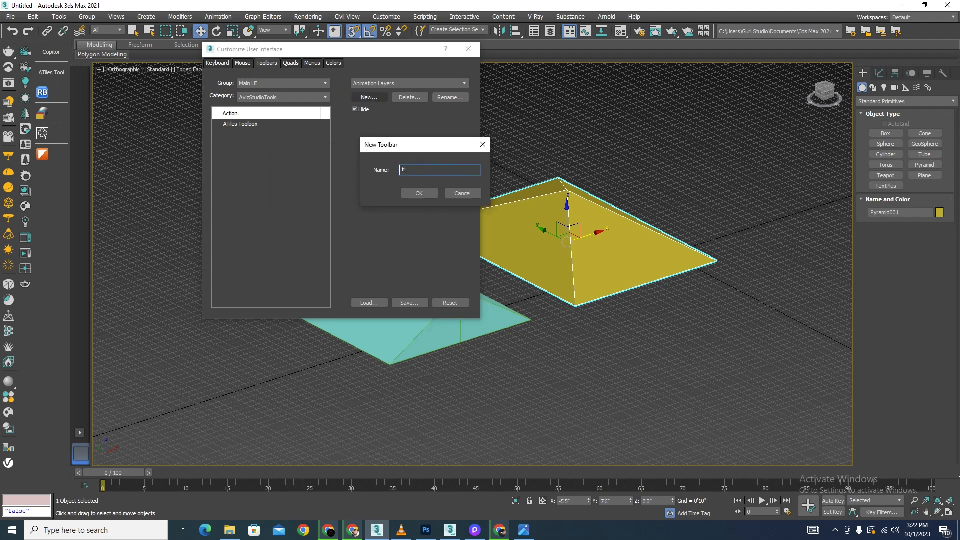
click(423, 194)
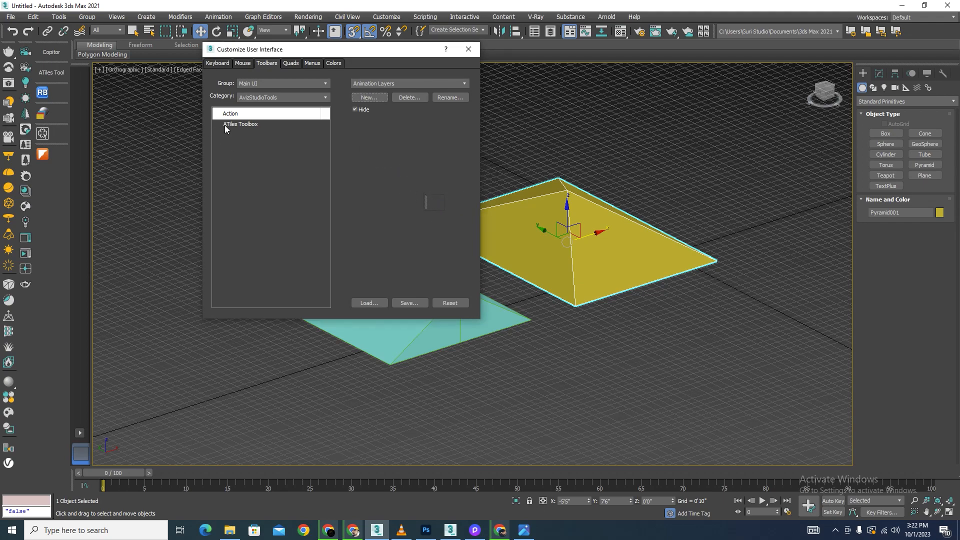
drag(224, 125, 357, 183)
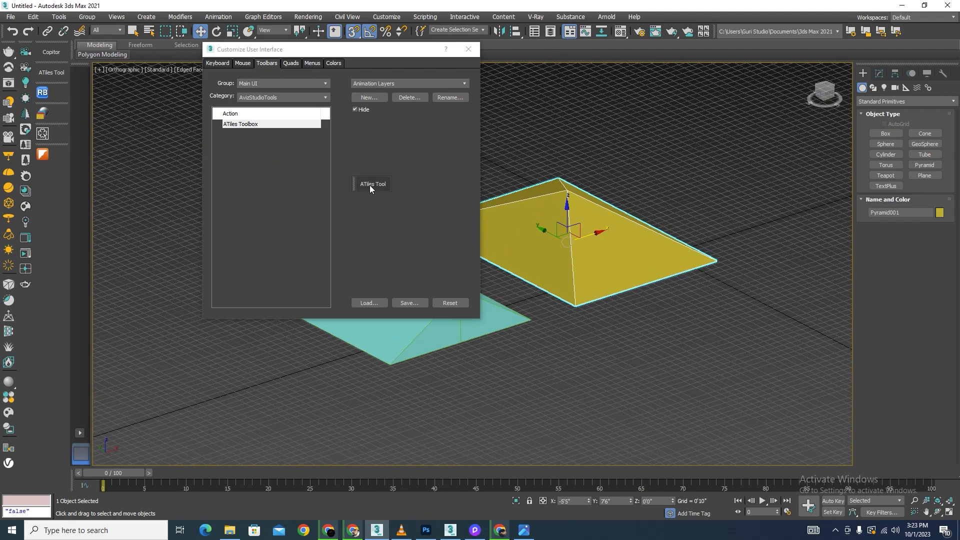
Delete the ATiles Toolbox button from the new toolbar and close the interface customization dialog
right_click(372, 184)
click(408, 202)
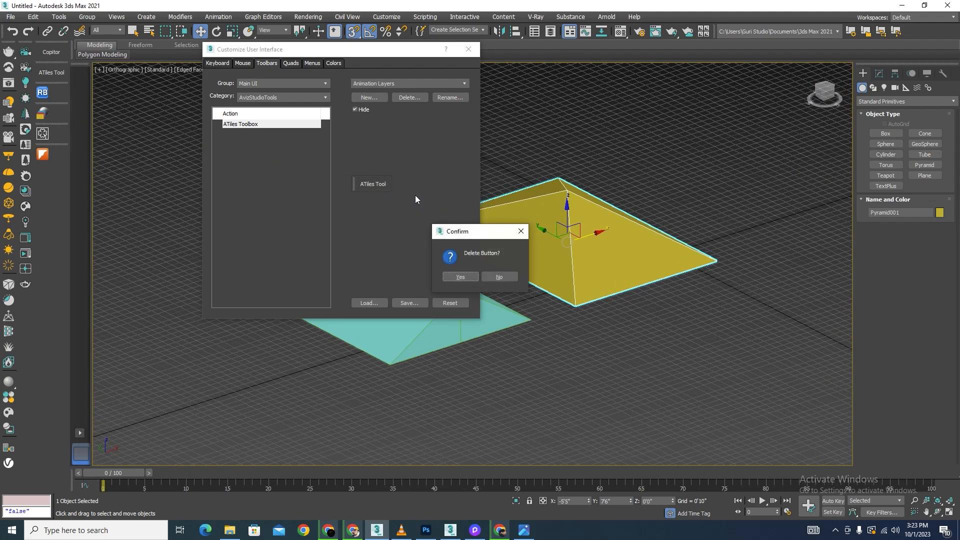
click(460, 277)
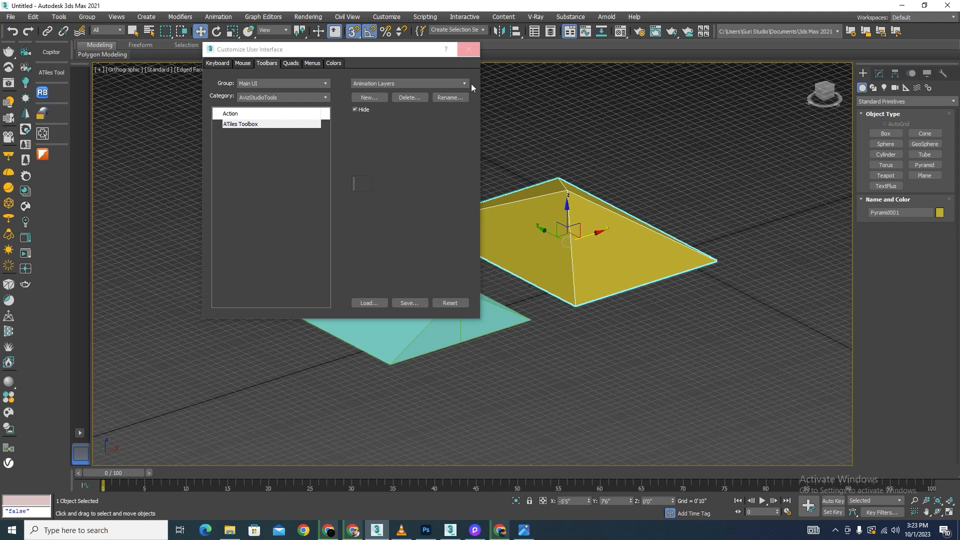
click(469, 52)
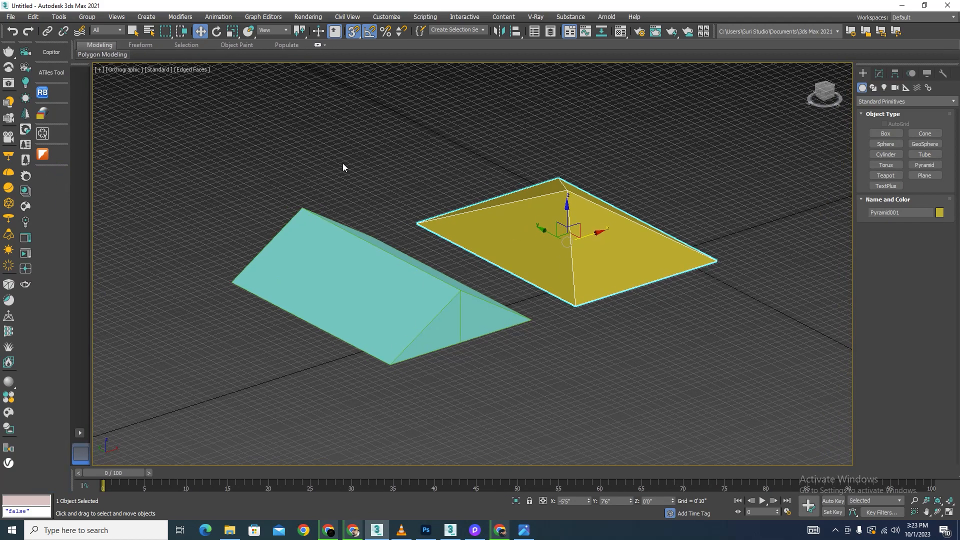
Open the existing ATiles Toolbox to view its creation and parameter sections, and close it again
click(54, 75)
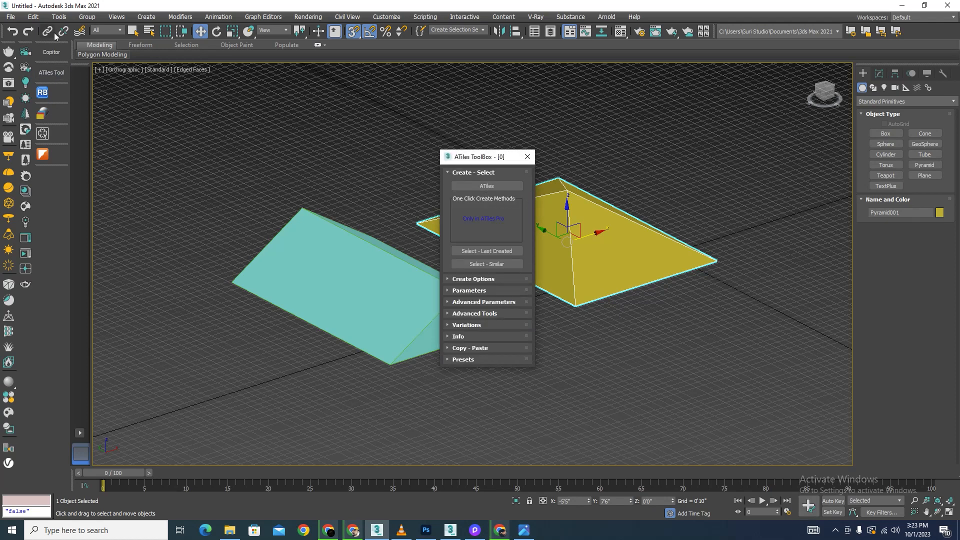
click(527, 156)
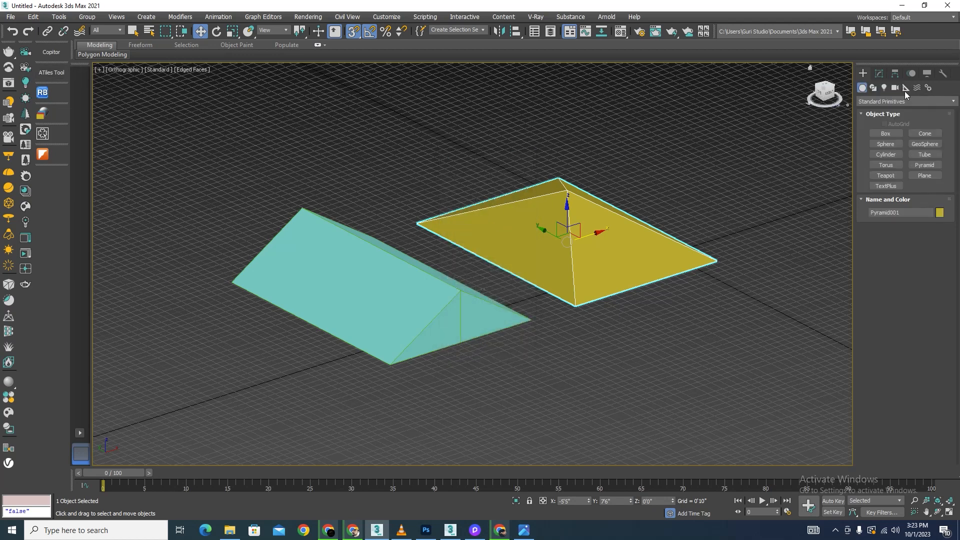
Start an ATiles object from the Avizstudio Tools geometry category and turn off all of its enabled create options
click(883, 103)
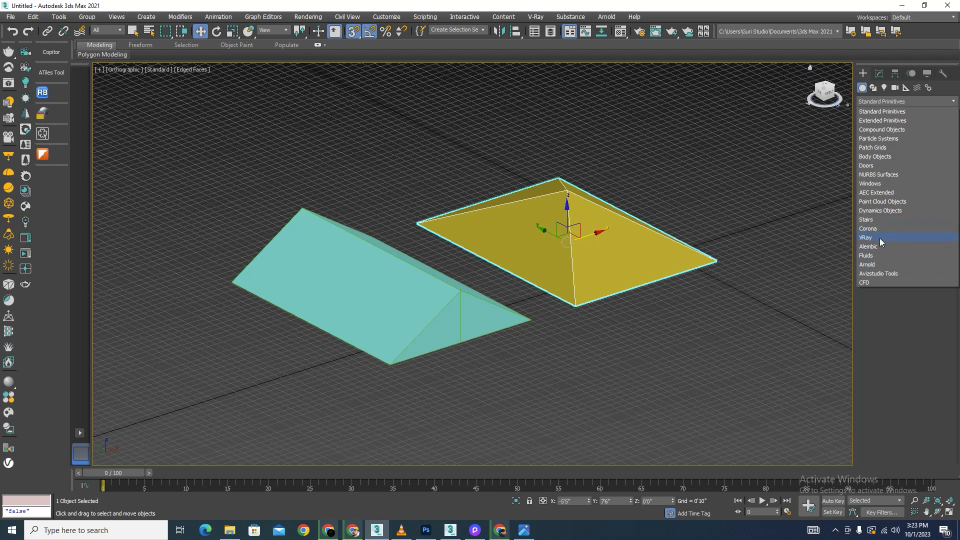
click(876, 274)
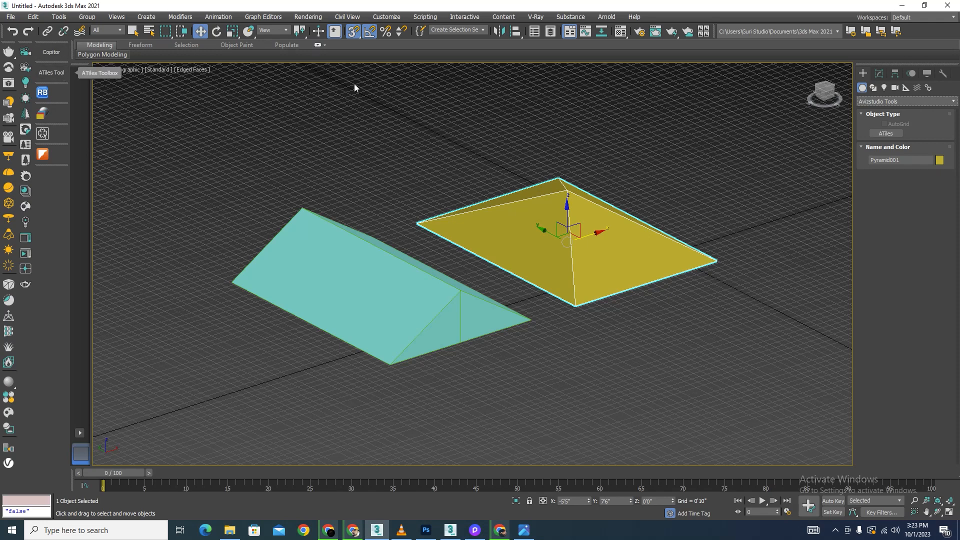
click(889, 133)
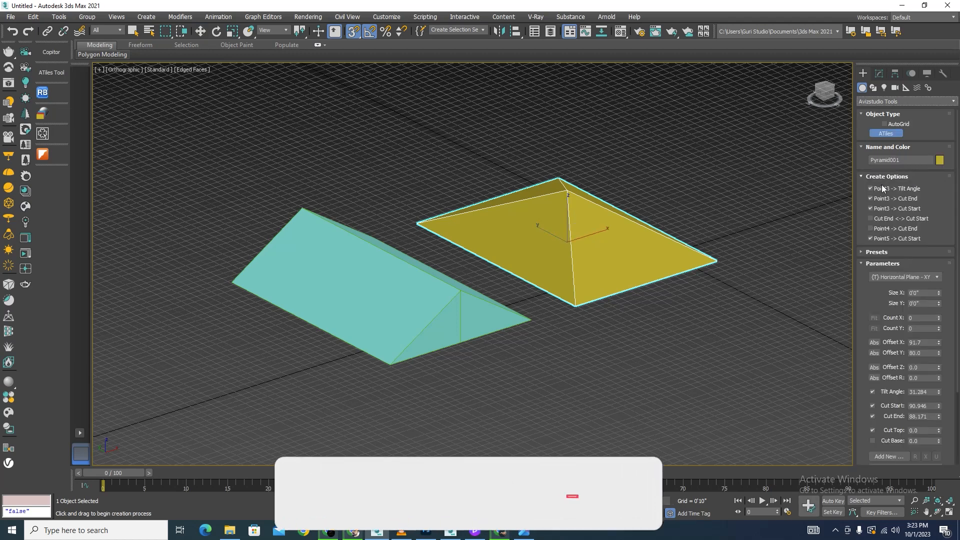
click(871, 188)
click(871, 198)
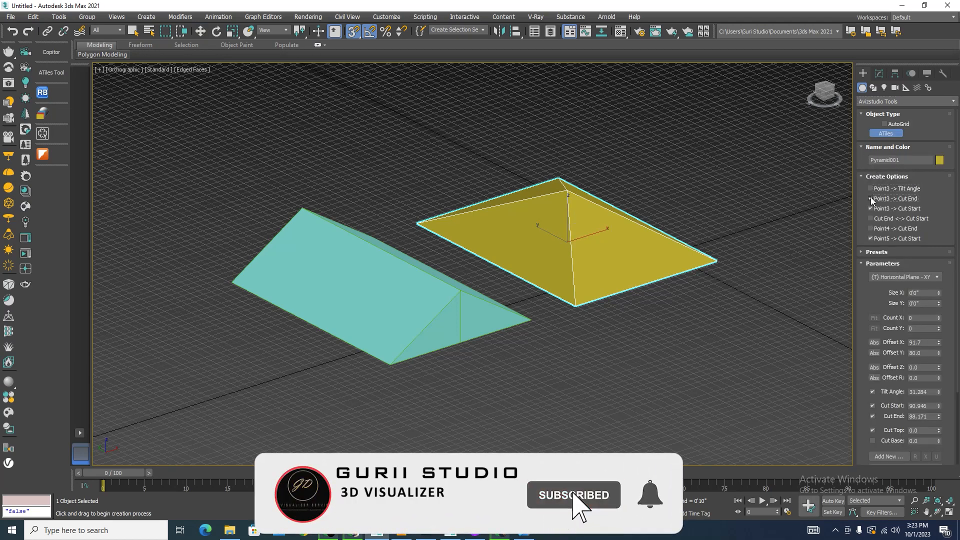
click(871, 208)
click(871, 238)
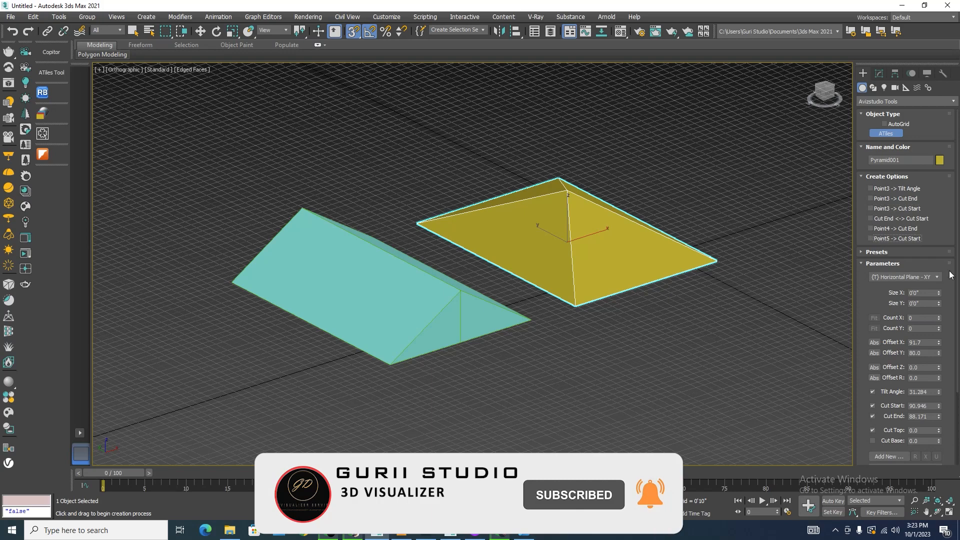
Reset the Main, First Row and Viewport tile types of the ATiles object to their unselected entries
scroll(958, 290, down, 5)
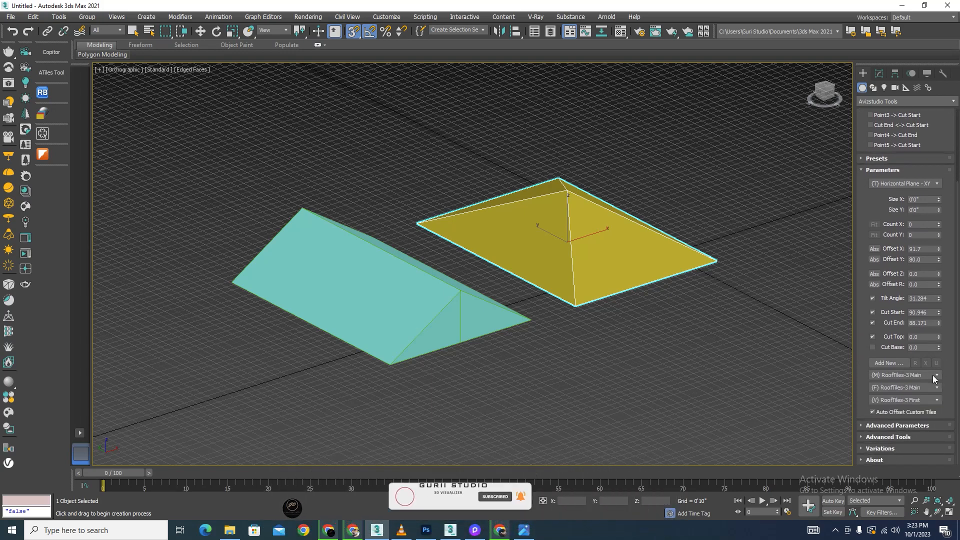
click(931, 375)
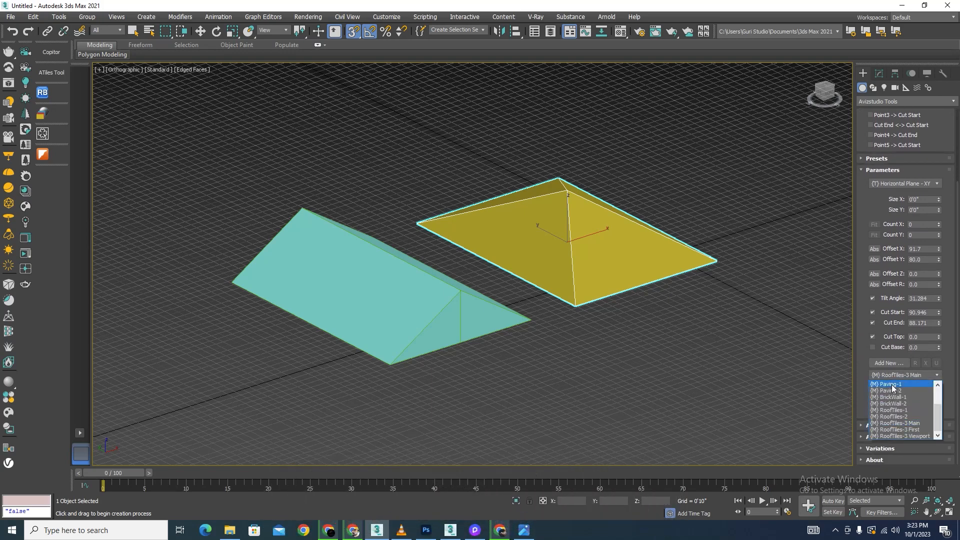
drag(939, 411, 940, 389)
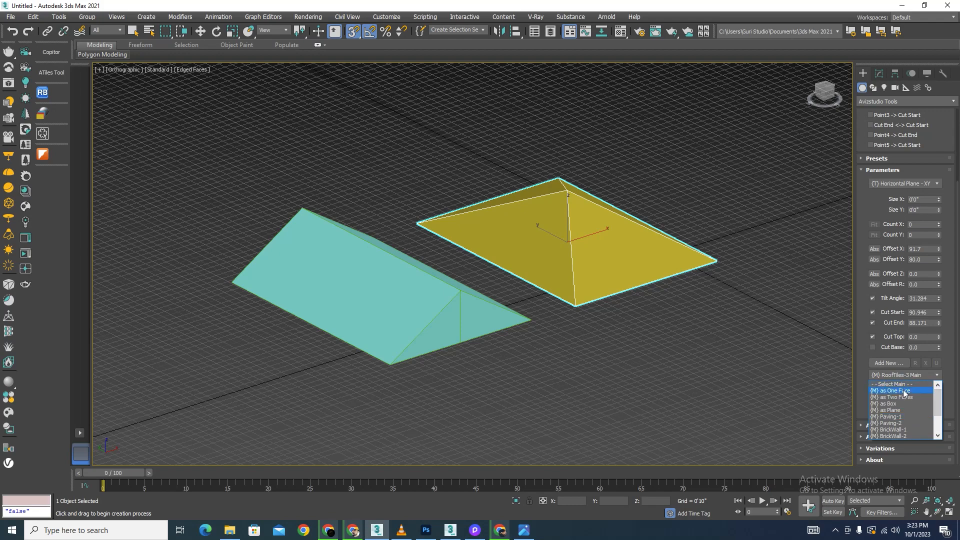
click(895, 384)
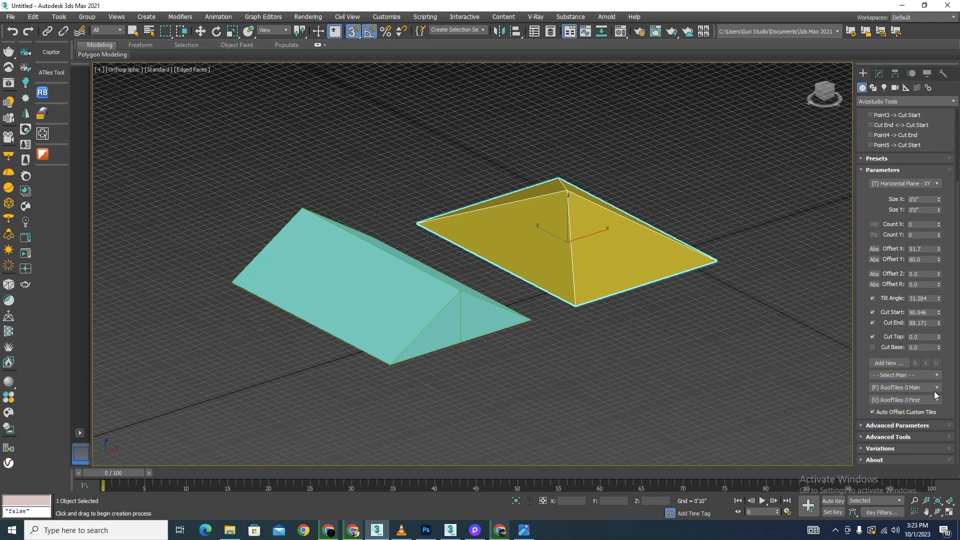
click(935, 399)
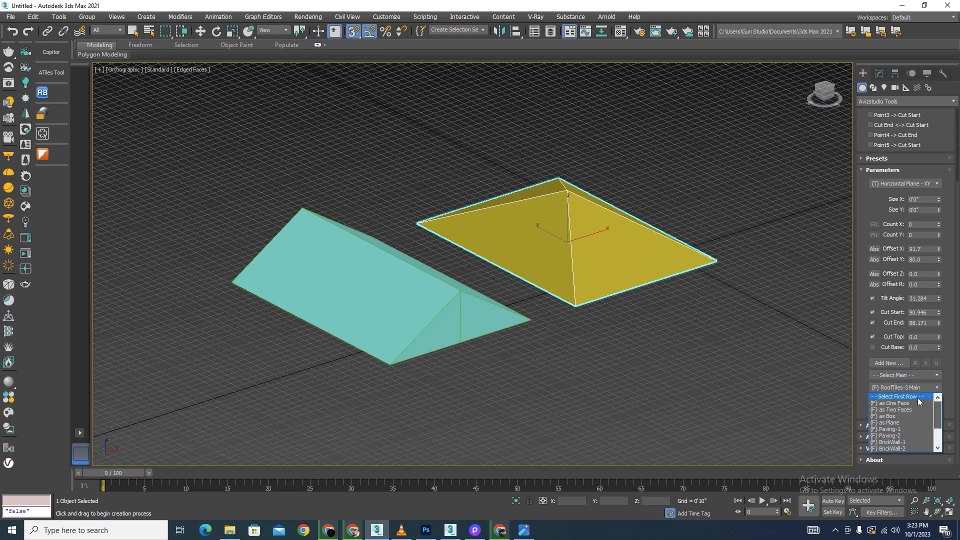
click(918, 398)
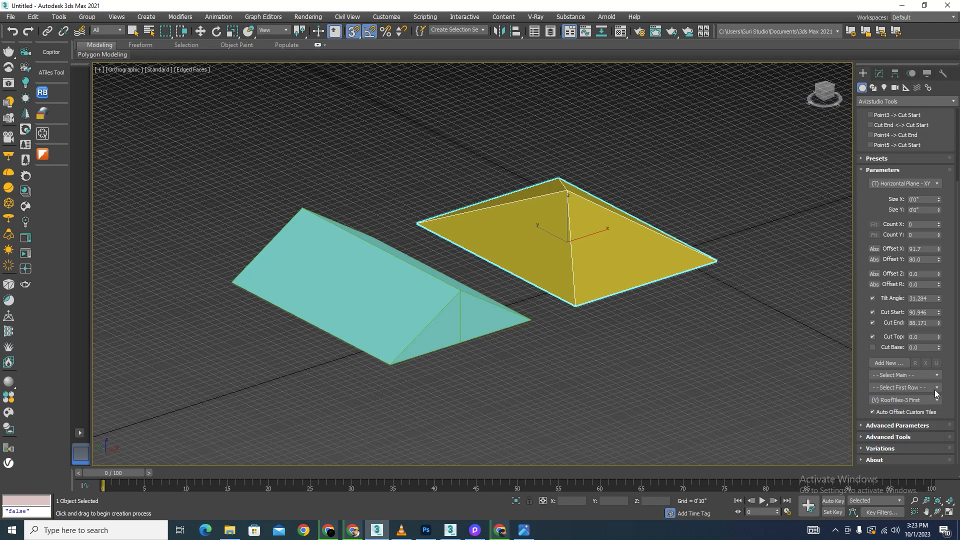
click(936, 391)
click(910, 400)
click(935, 401)
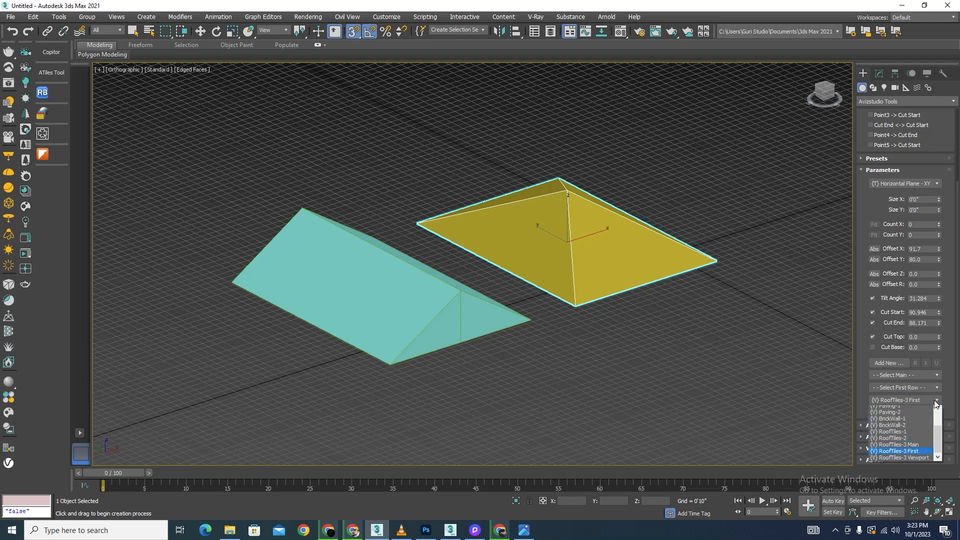
scroll(928, 420, up, 5)
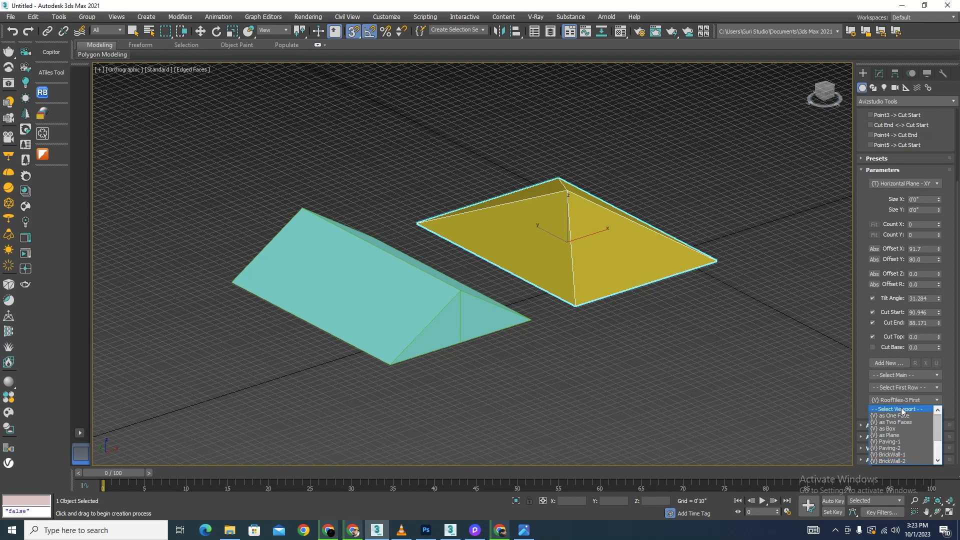
click(903, 409)
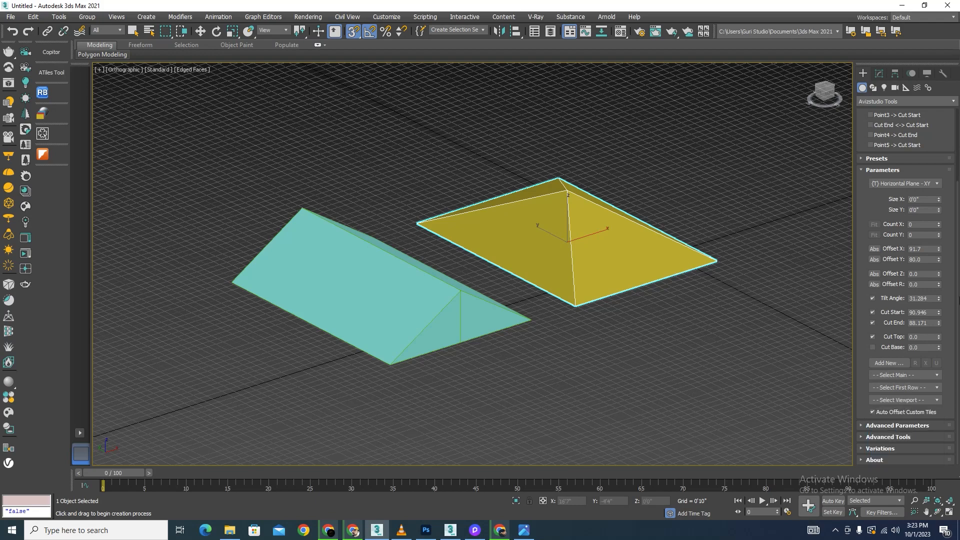
Leave ATiles creation and isolate the yellow pyramid roof, viewing it from its triangular side
drag(958, 359, 889, 223)
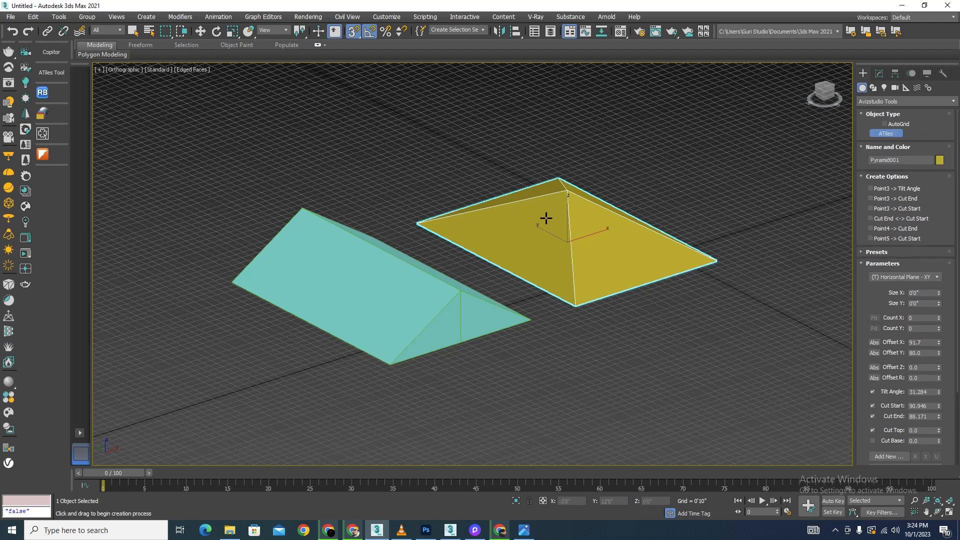
right_click(547, 218)
click(624, 330)
click(602, 264)
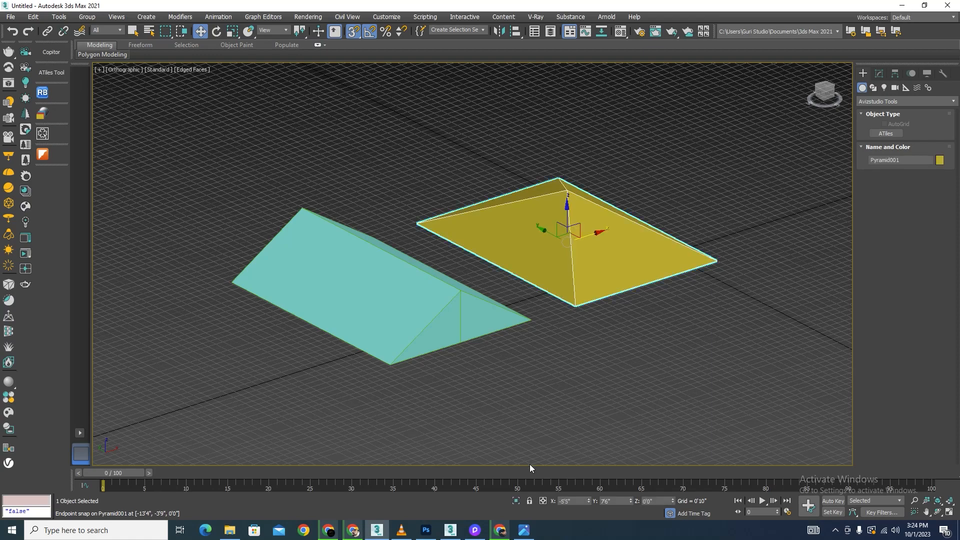
click(516, 502)
alt+middle_drag(391, 269, 289, 271)
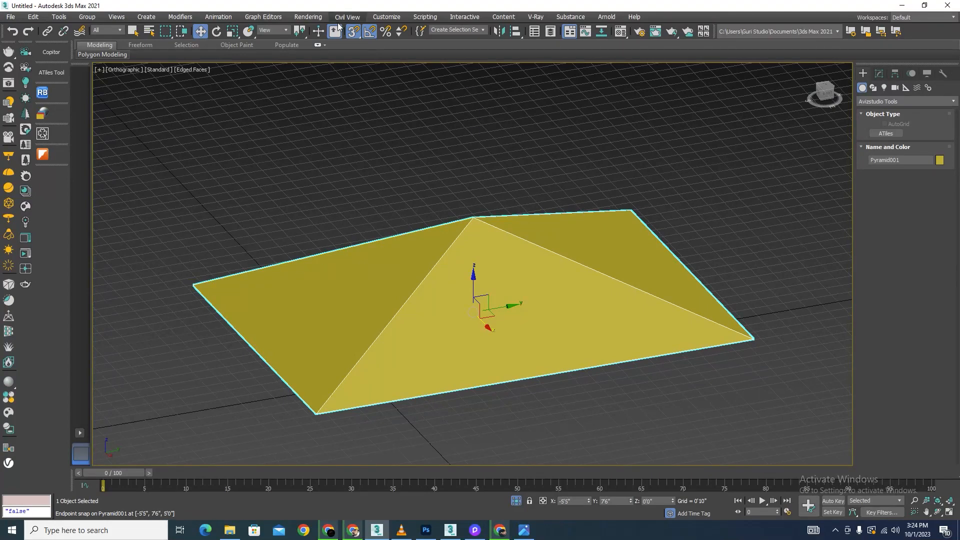
Check the Endpoint snap setting and restart ATiles with Point3 -> Tilt Angle, Point3 -> Cut End and Point3 -> Cut Start enabled
right_click(352, 32)
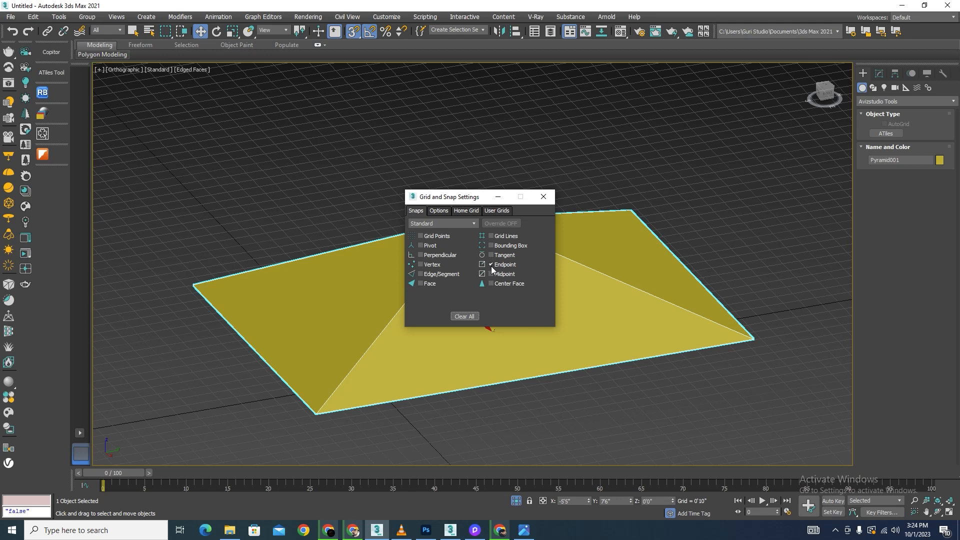
click(544, 196)
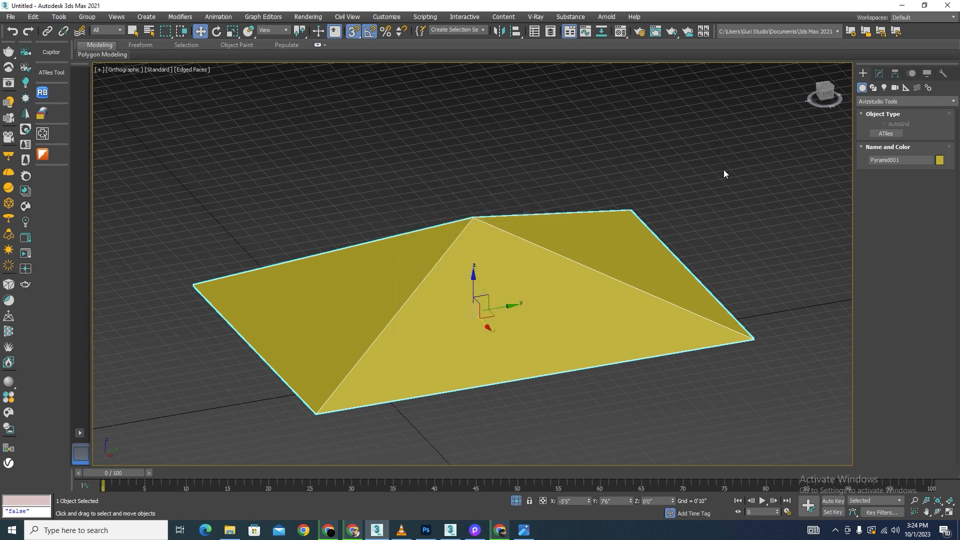
click(881, 134)
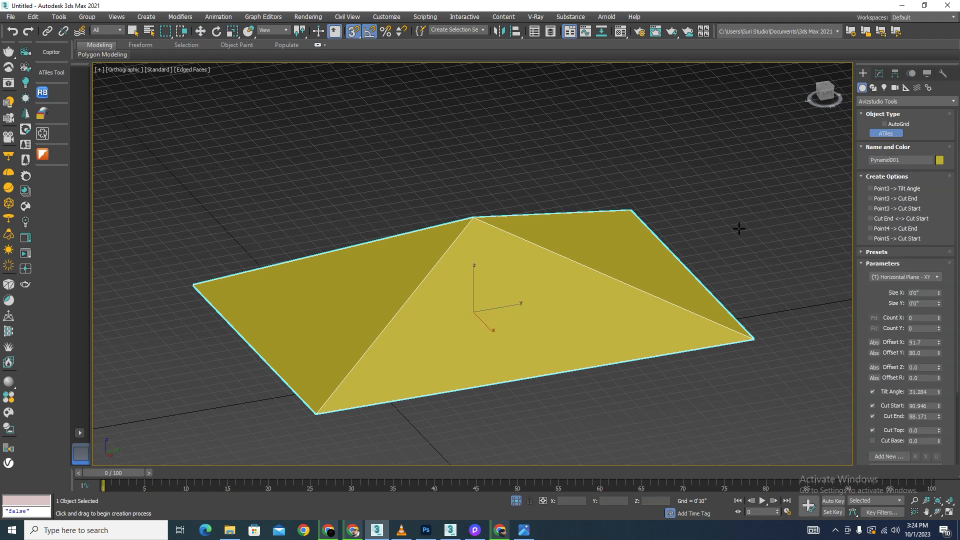
alt+middle_drag(508, 323, 507, 321)
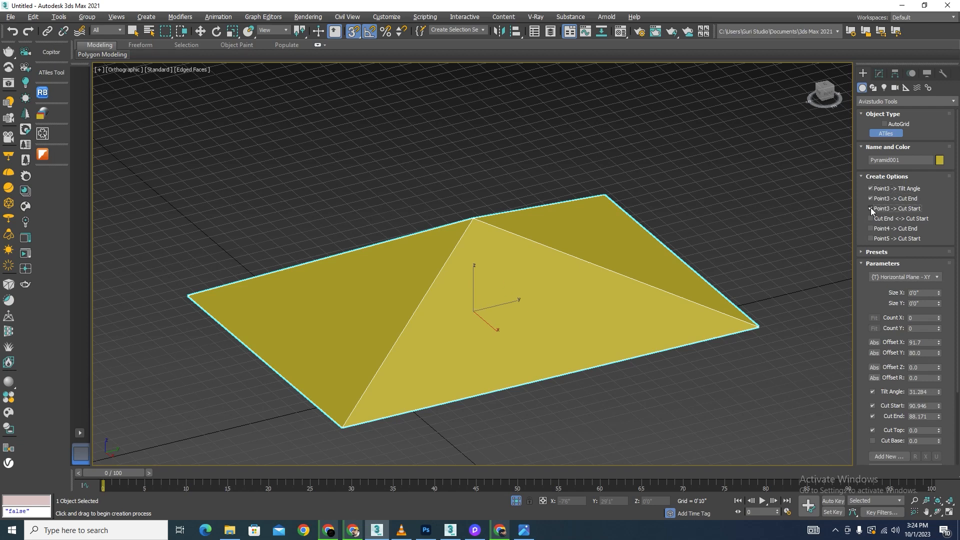
Set the Main tile to RoofTiles-3 Main and the First Row tile to RoofTiles-3 First
drag(957, 294, 957, 369)
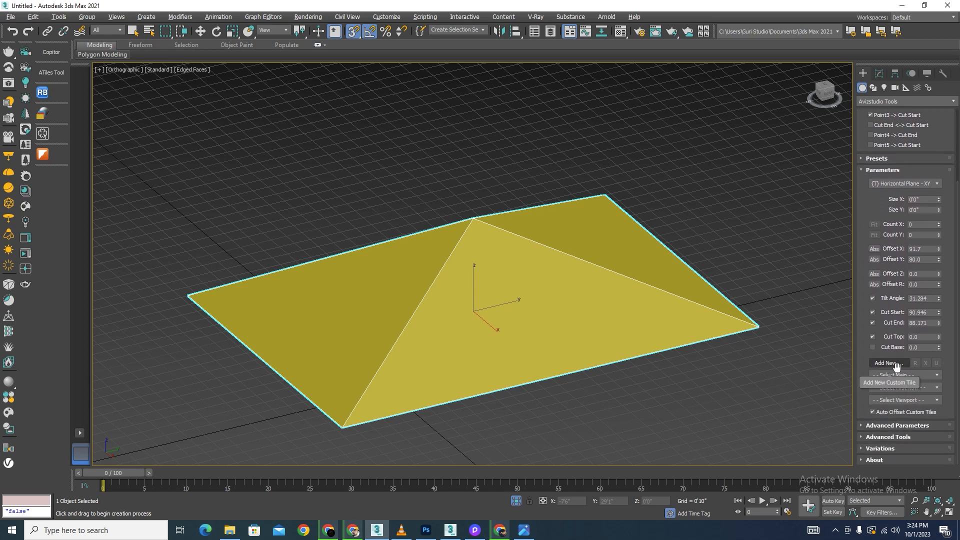
click(937, 375)
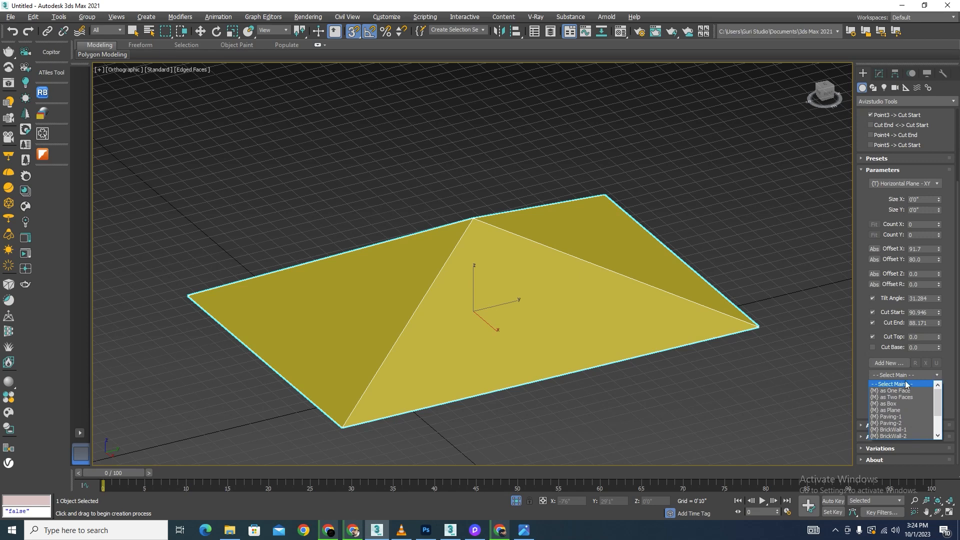
drag(938, 402, 938, 420)
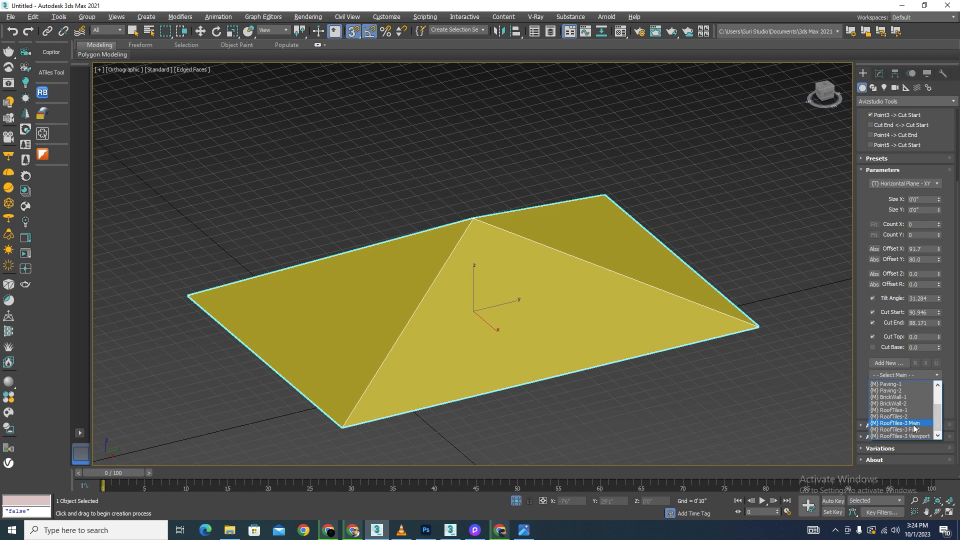
click(920, 424)
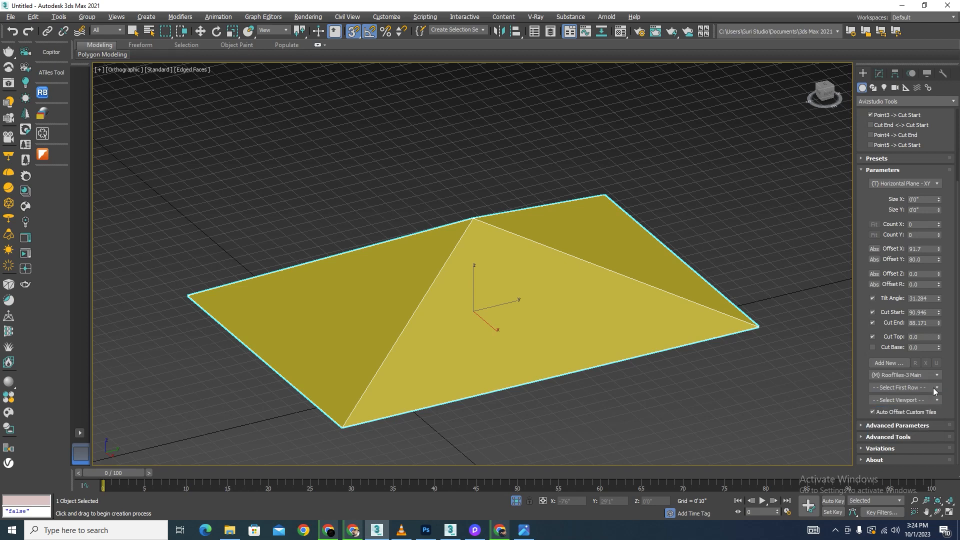
click(934, 388)
scroll(910, 430, down, 3)
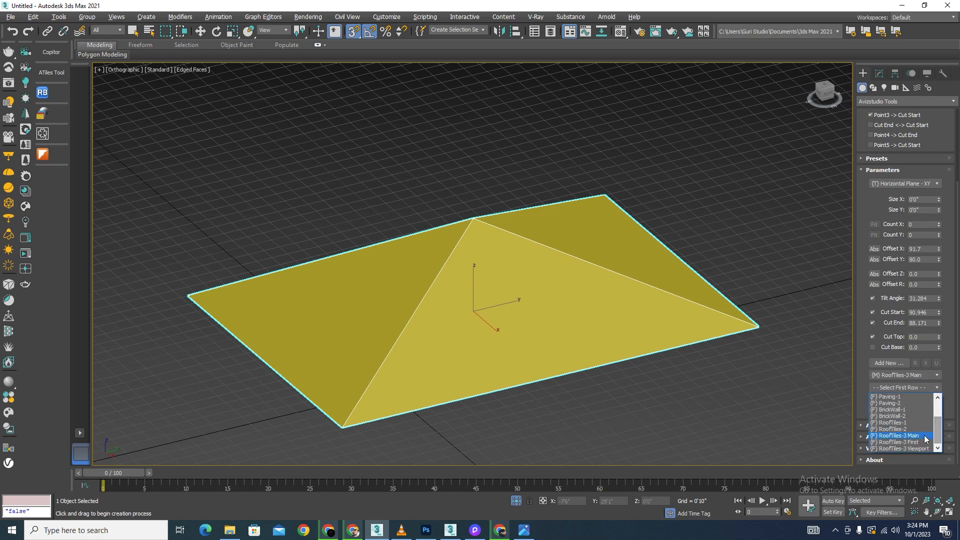
click(910, 445)
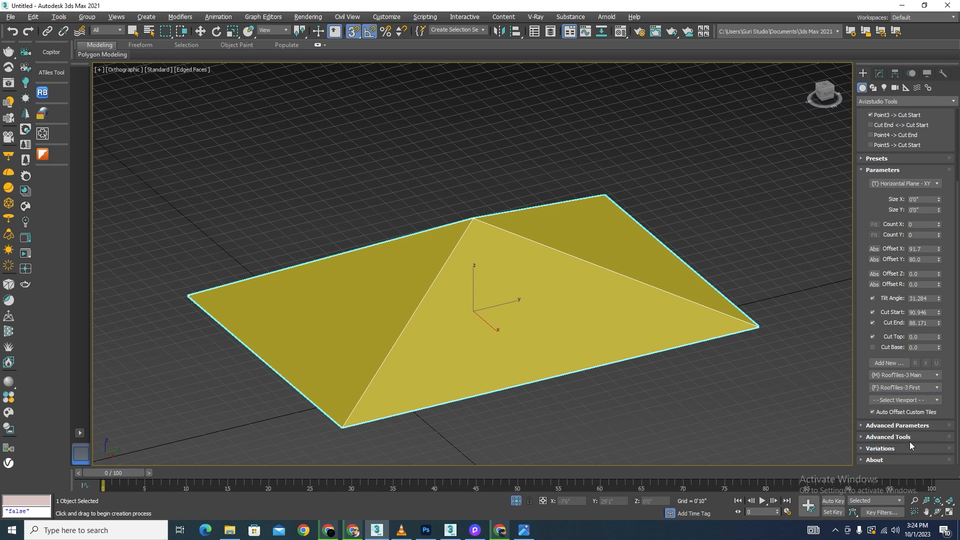
Set the Viewport tile to RoofTiles-3 Viewport, and switch it to RoofTiles-3 First
click(937, 401)
scroll(939, 442, down, 2)
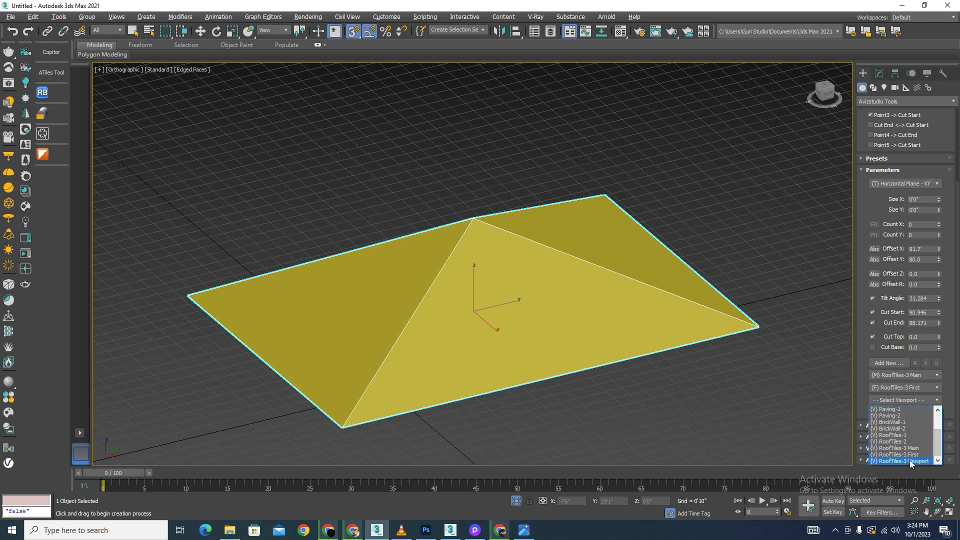
click(911, 461)
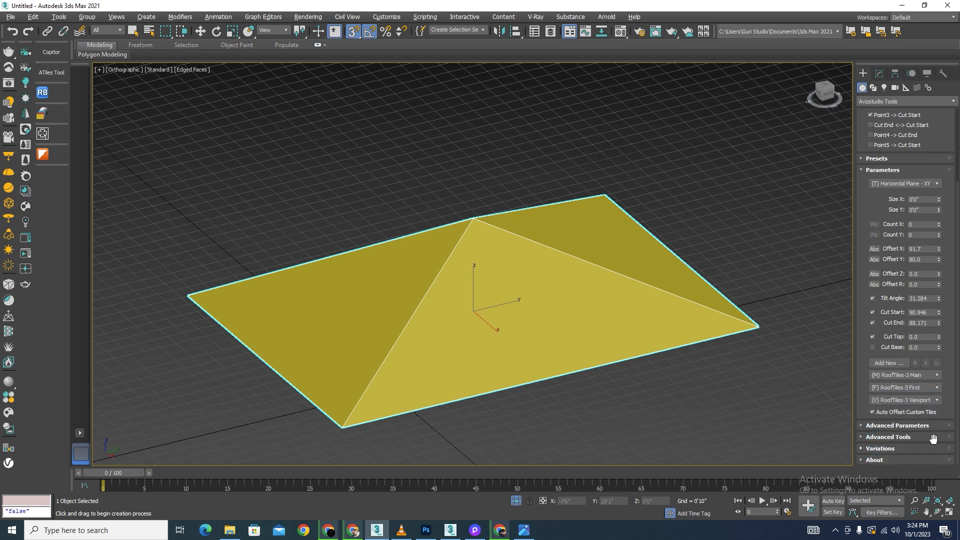
click(939, 401)
click(913, 455)
Create the ATiles object on the pyramid's front triangular face, snapping to its two base corners and the apex
scroll(958, 373, up, 3)
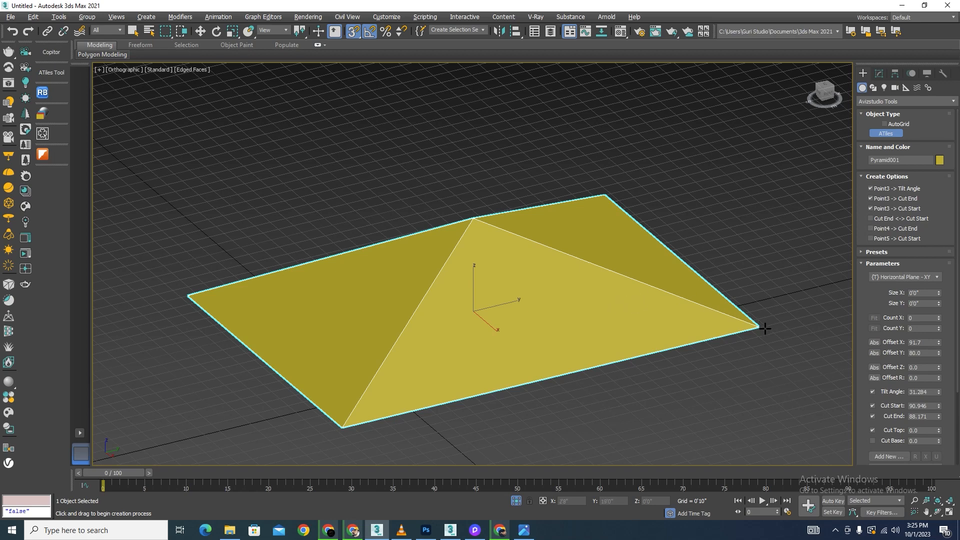
drag(758, 326, 342, 426)
click(473, 219)
key(w)
alt+middle_drag(615, 368, 643, 376)
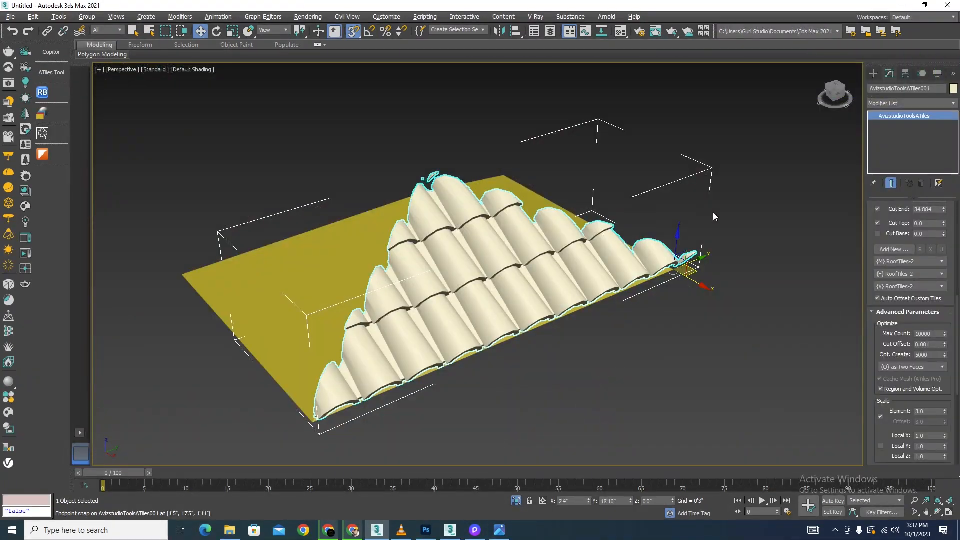
Examine the tiled roof face and look through the ATiles object's presets, parameters and tile types
mouse_move(695, 218)
alt+middle_down()
mouse_move(566, 225)
mouse_move(624, 203)
mouse_move(540, 215)
mouse_move(647, 206)
mouse_move(694, 227)
alt+middle_up()
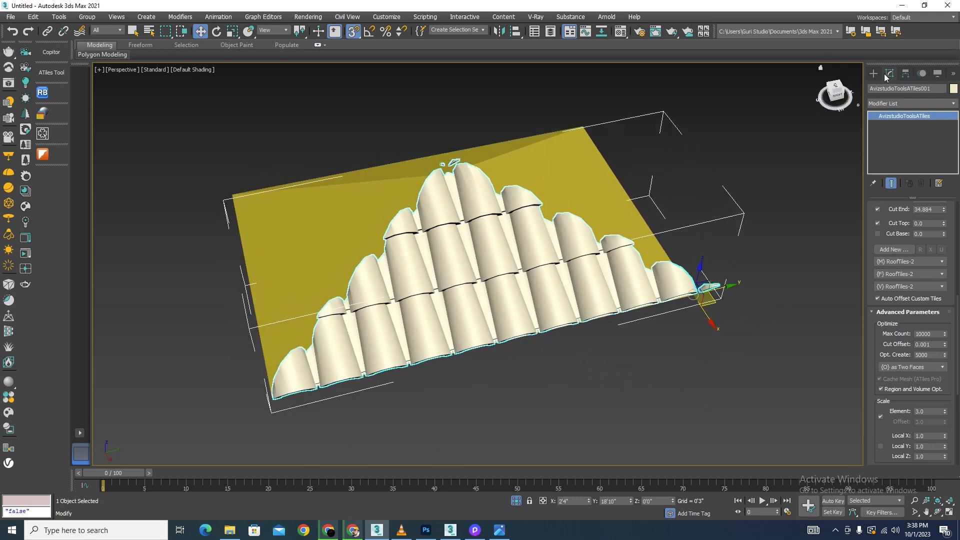
drag(957, 312, 959, 292)
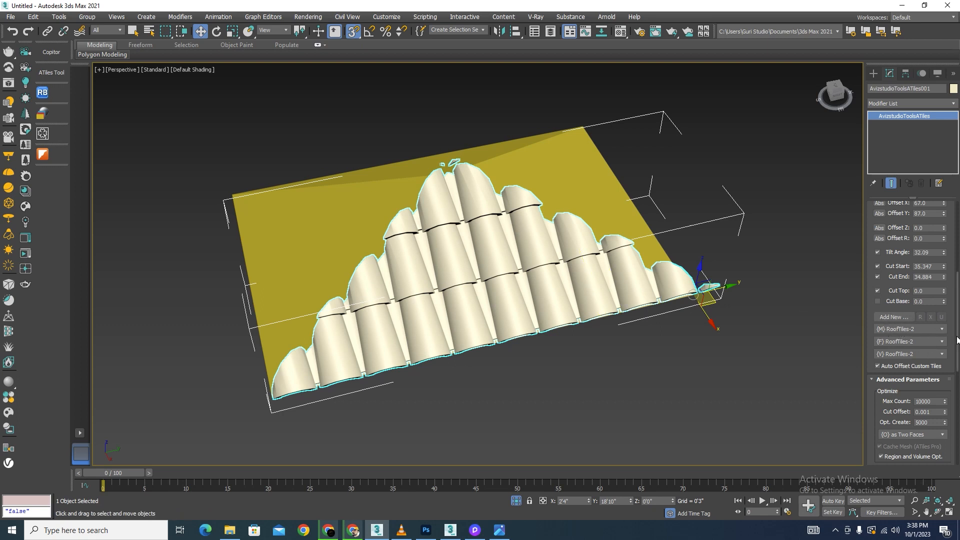
drag(958, 340, 957, 271)
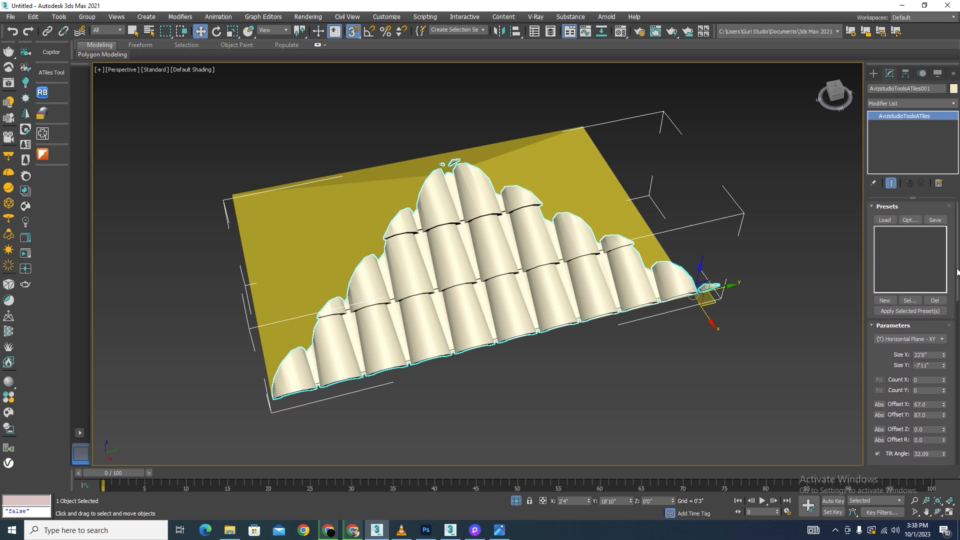
drag(958, 274, 959, 334)
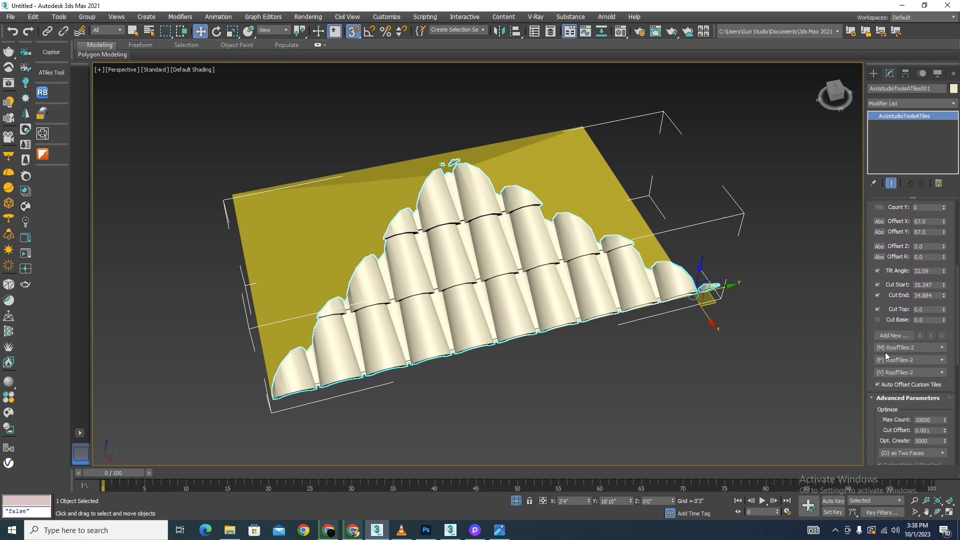
Set the Main, First Row and Viewport tiles of the ATiles object to RoofTiles-3 Main
click(938, 352)
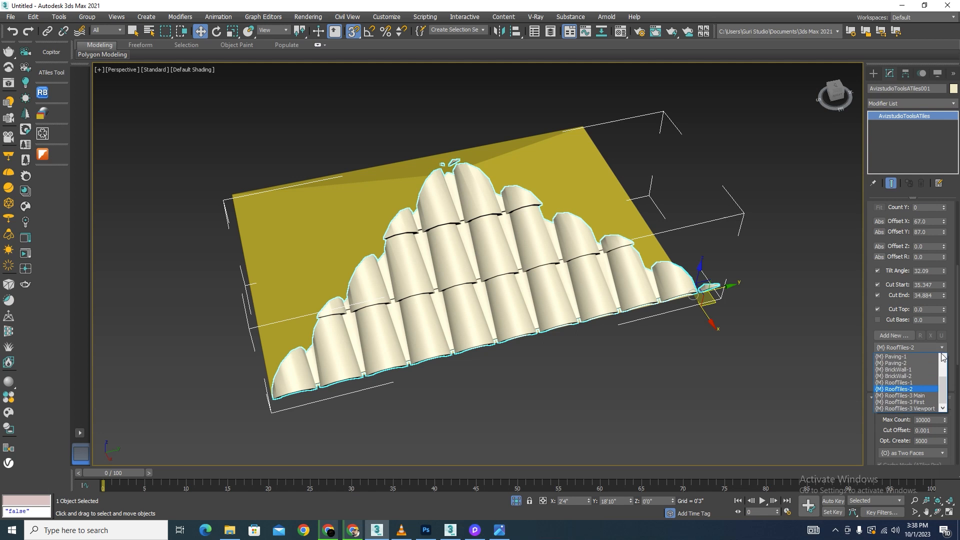
click(917, 396)
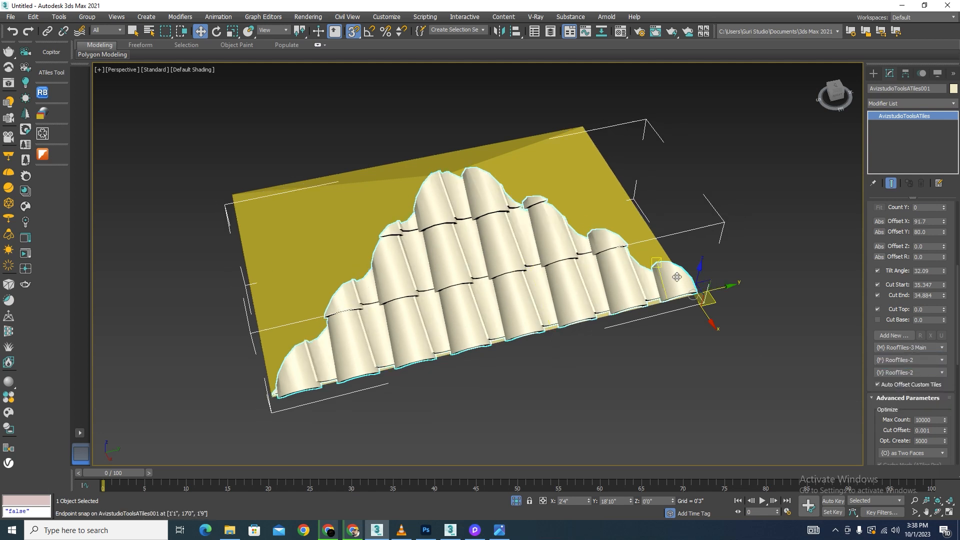
click(942, 363)
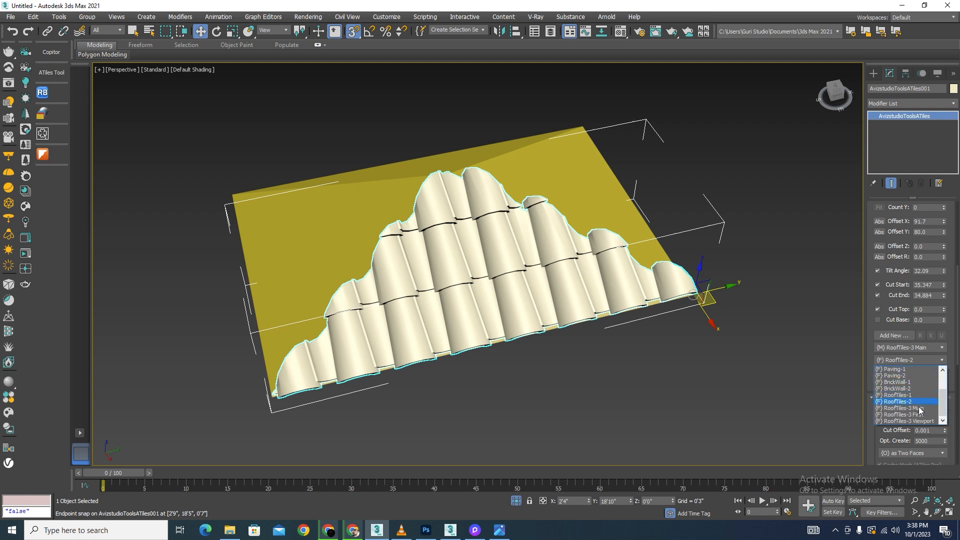
click(933, 402)
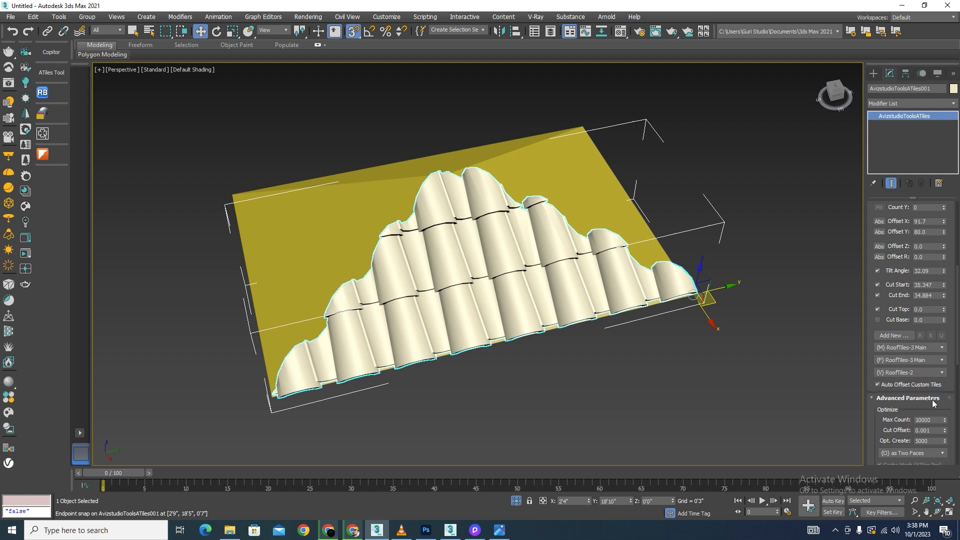
click(943, 373)
click(920, 426)
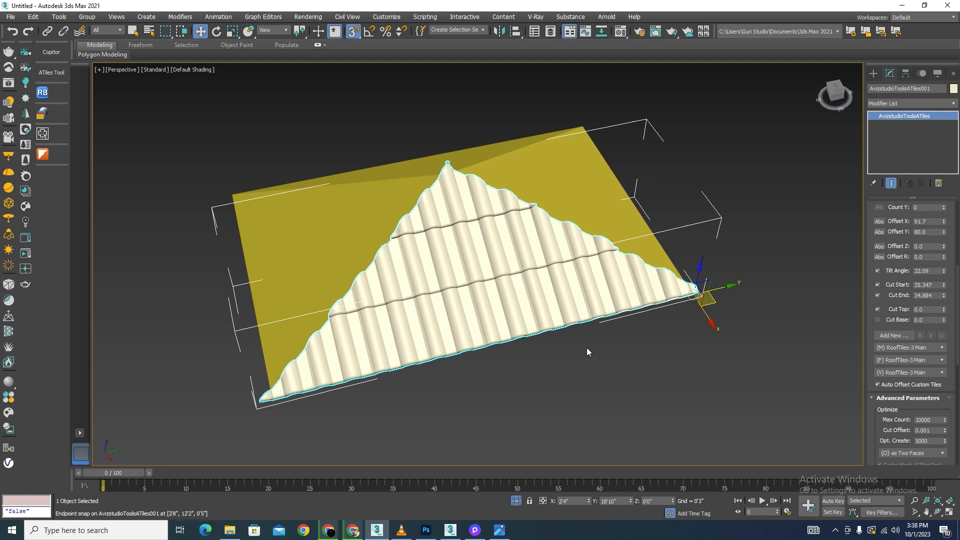
alt+middle_drag(587, 347, 596, 329)
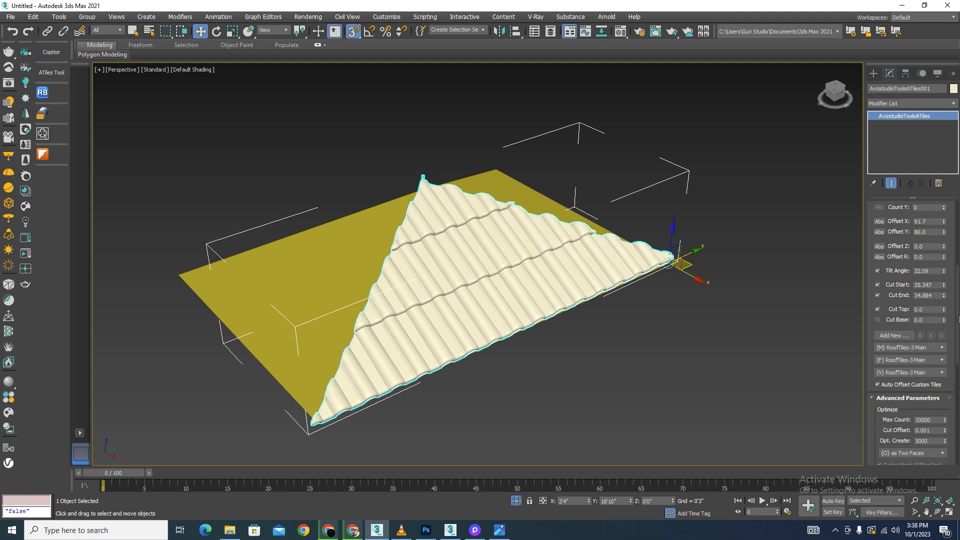
Set the Element scale of the roof tiles to 1
drag(959, 320, 959, 360)
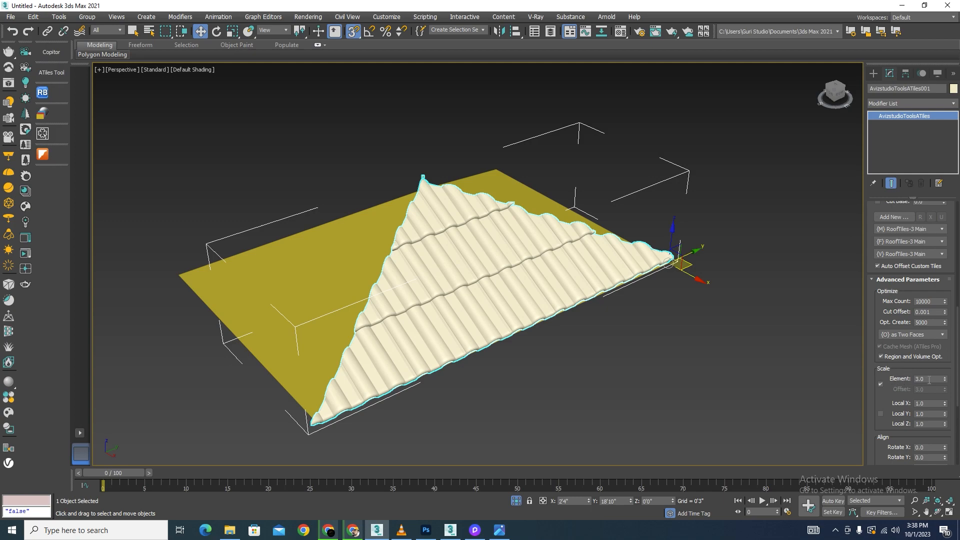
key(Tab)
text(1)
key(Return)
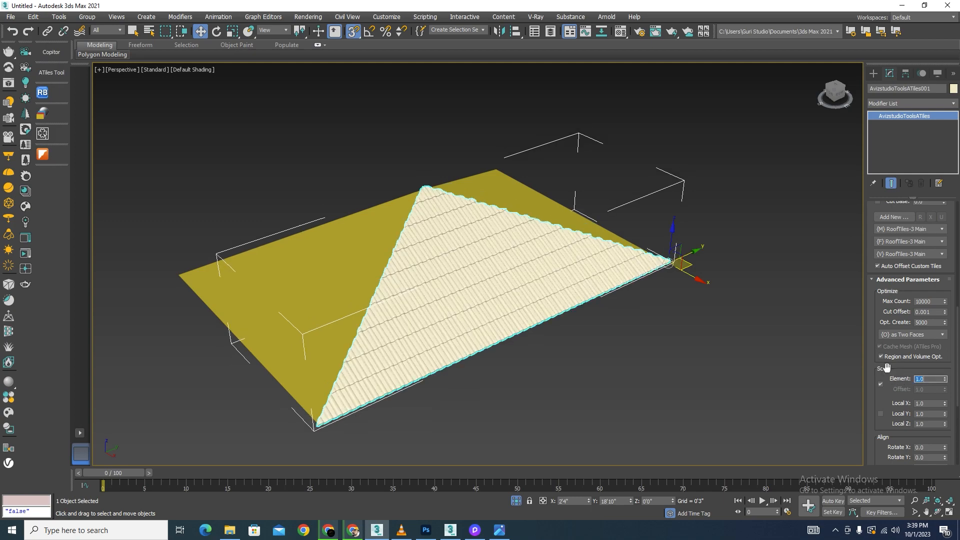
scroll(448, 296, up, 10)
scroll(539, 304, down, 10)
alt+middle_drag(539, 305, 529, 324)
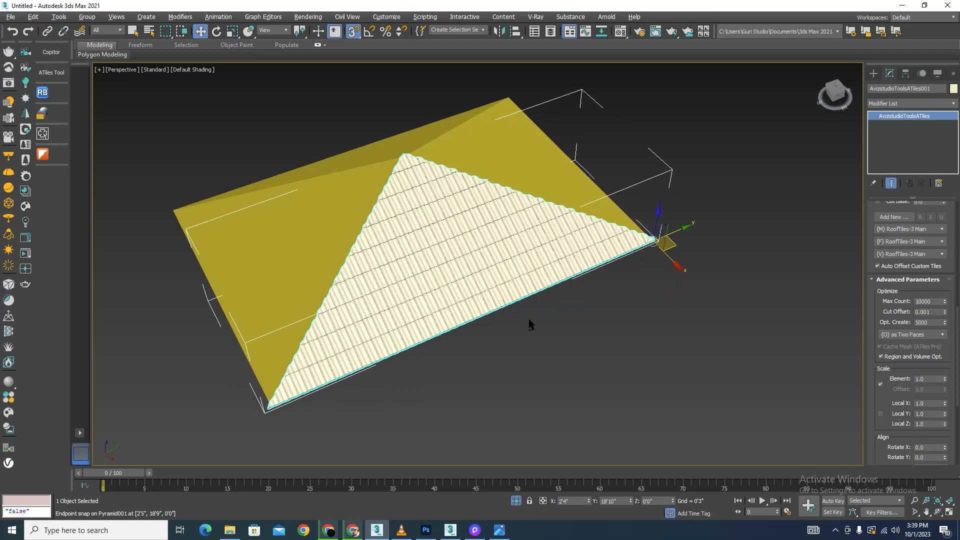
Set the Element scale of the roof tiles to 1.5 and check the tiled face from the back
click(928, 378)
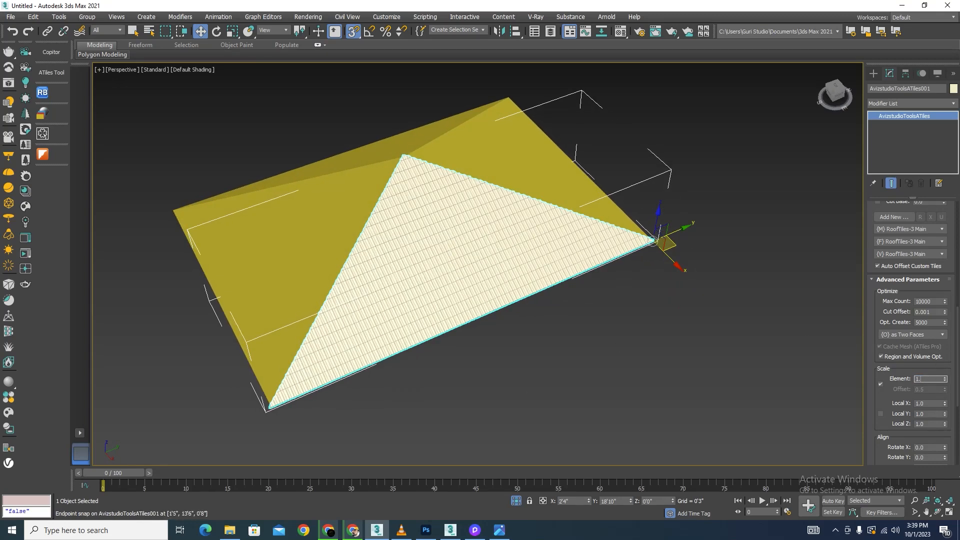
key(Return)
alt+middle_drag(782, 280, 510, 291)
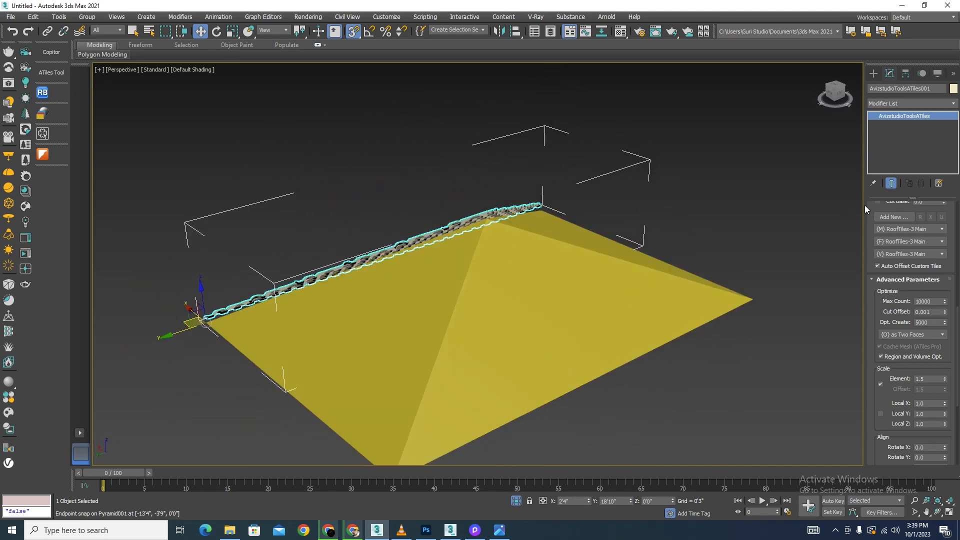
Adjust the angles of the tiles' slanted edges, setting Cut Start to 33.747 and Cut End to 34.984
drag(958, 324, 958, 281)
scroll(682, 292, up, 3)
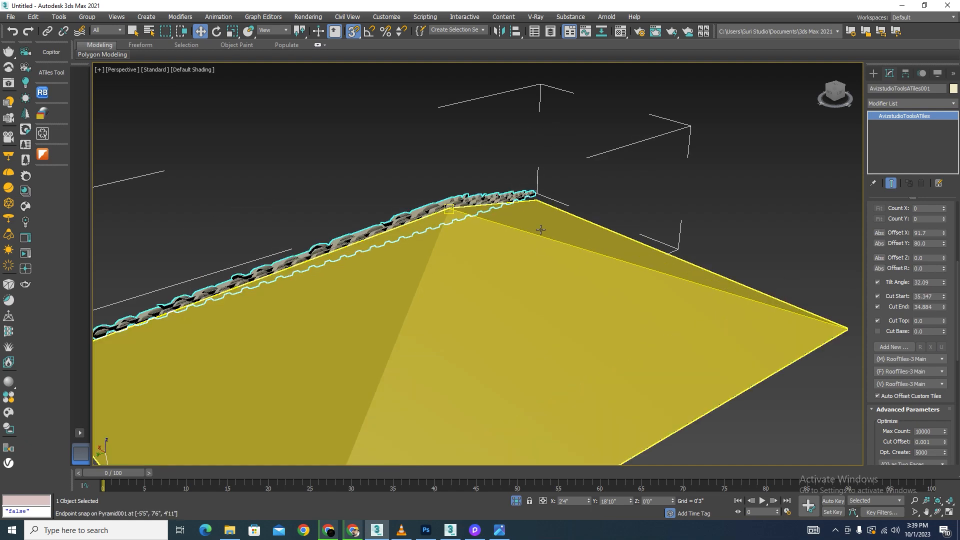
scroll(541, 225, down, 4)
alt+middle_drag(674, 274, 448, 279)
scroll(457, 193, up, 6)
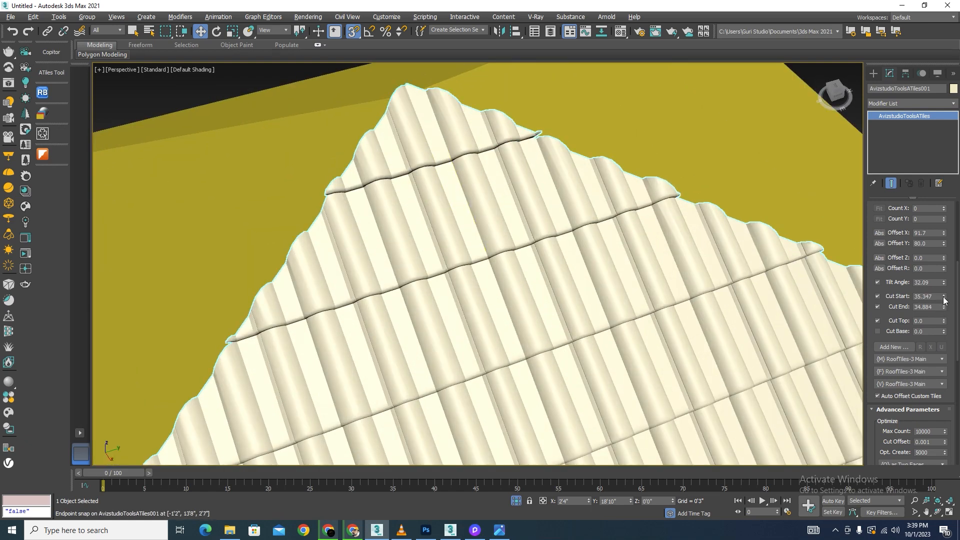
mouse_move(944, 300)
mouse_down()
mouse_move(939, 285)
mouse_move(939, 306)
mouse_up()
scroll(493, 221, down, 4)
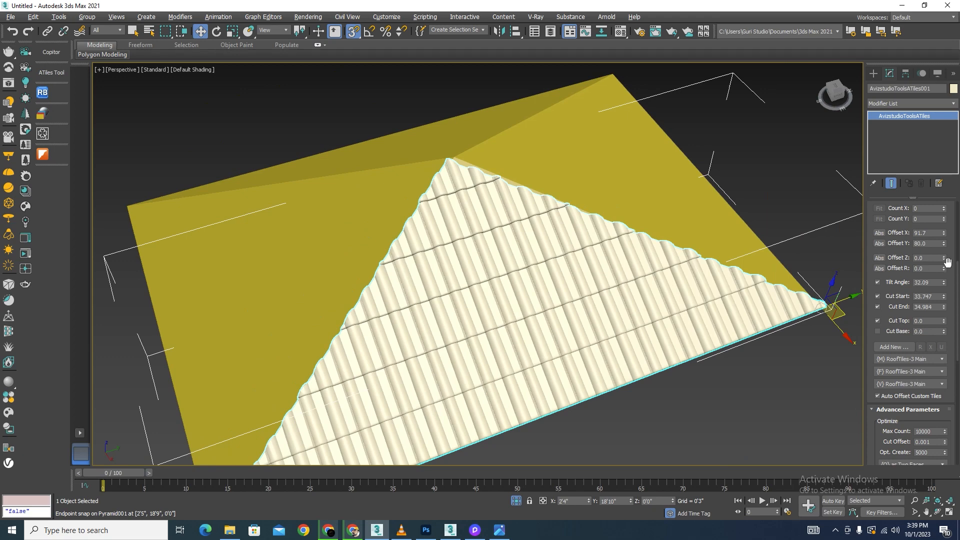
Set the tile Offset X to 94.0 and Offset Y to 82.2, and turn on edged faces in the viewport
drag(945, 234, 945, 239)
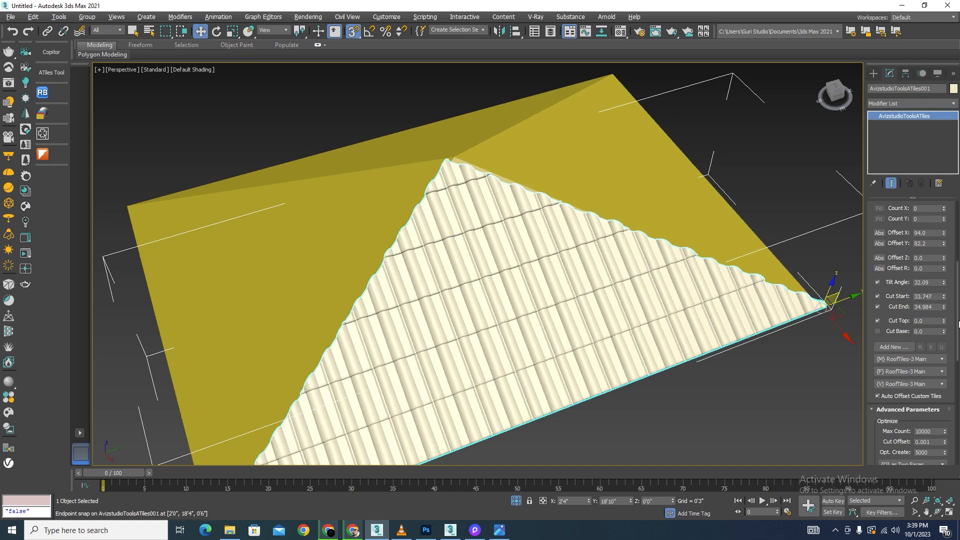
key(F4)
scroll(461, 278, up, 10)
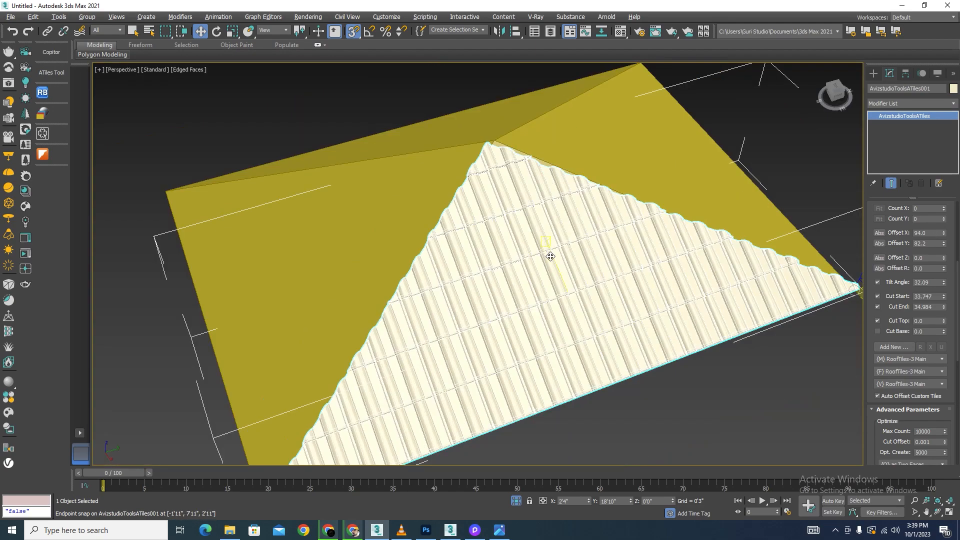
scroll(549, 255, down, 8)
alt+middle_drag(596, 288, 564, 360)
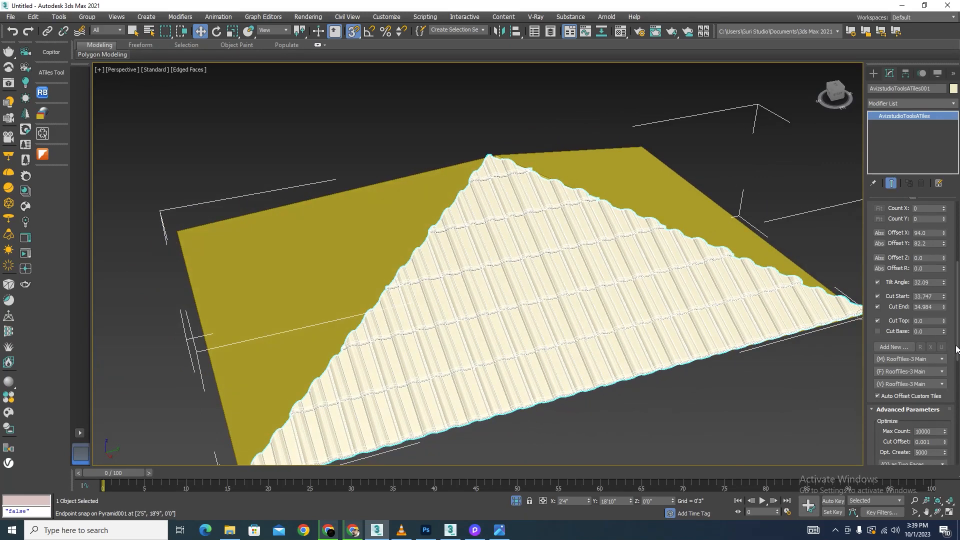
Try a wider Local X scale on the tiles, and reset it to 1
scroll(930, 360, down, 5)
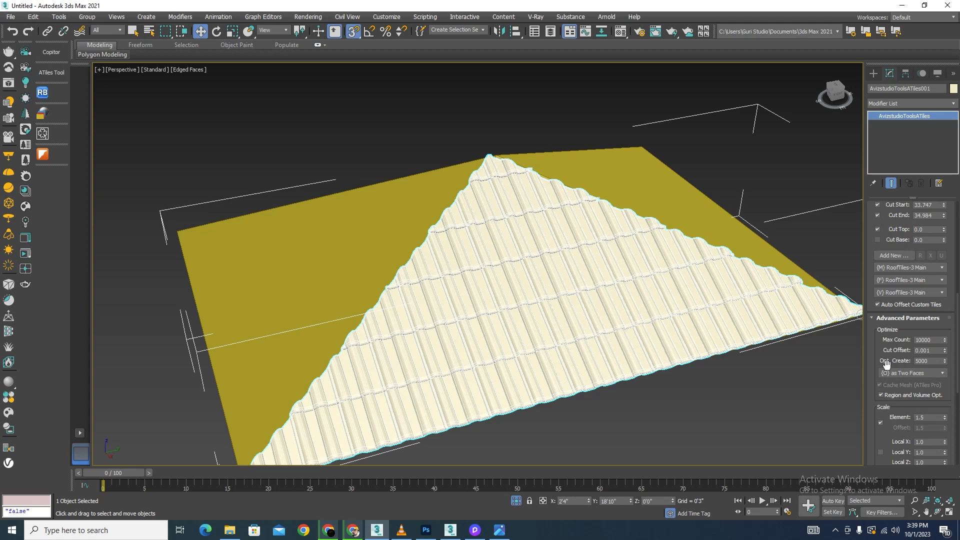
drag(956, 379, 957, 393)
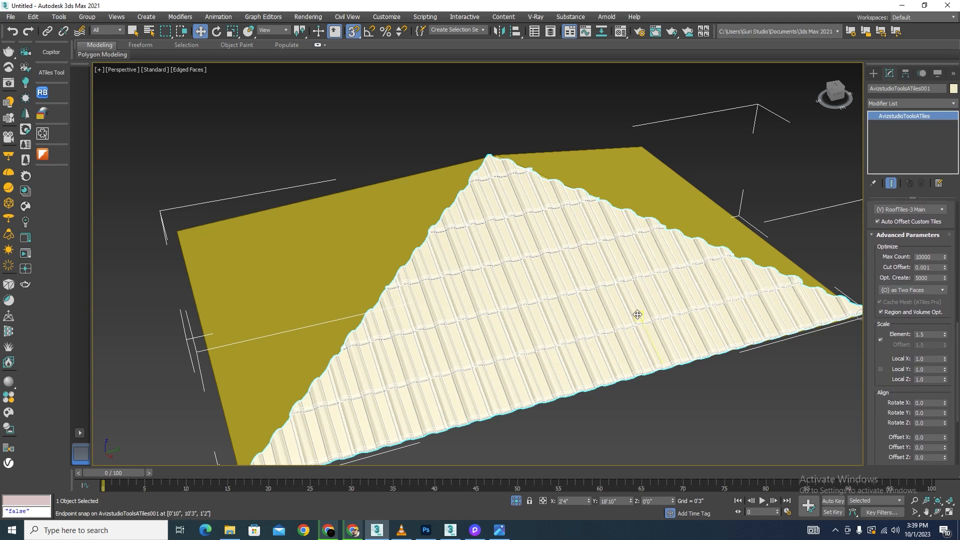
drag(942, 364, 896, 349)
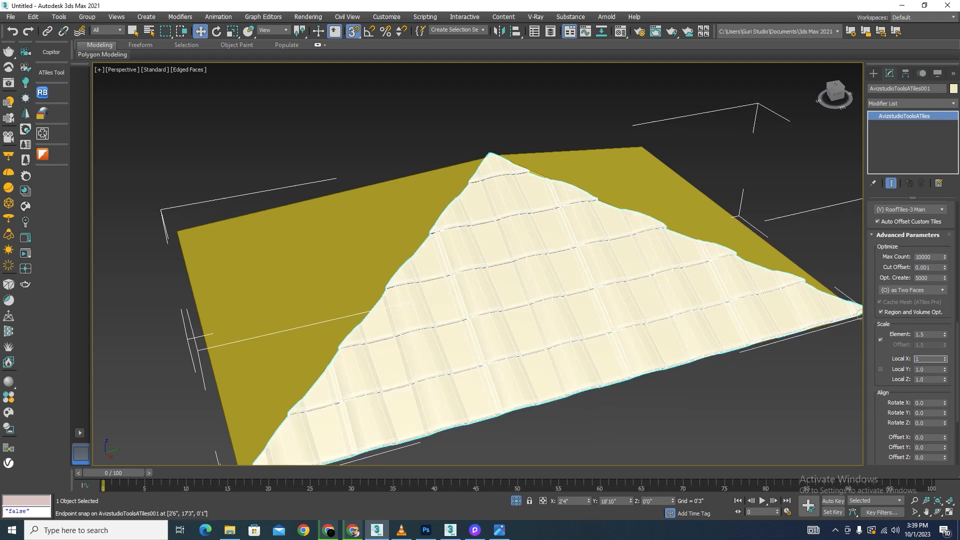
key(Return)
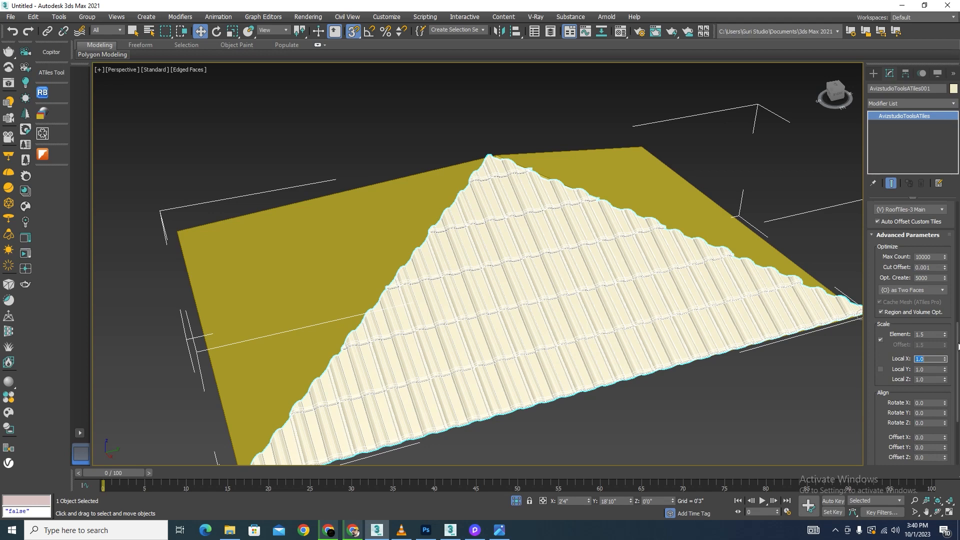
scroll(927, 339, up, 5)
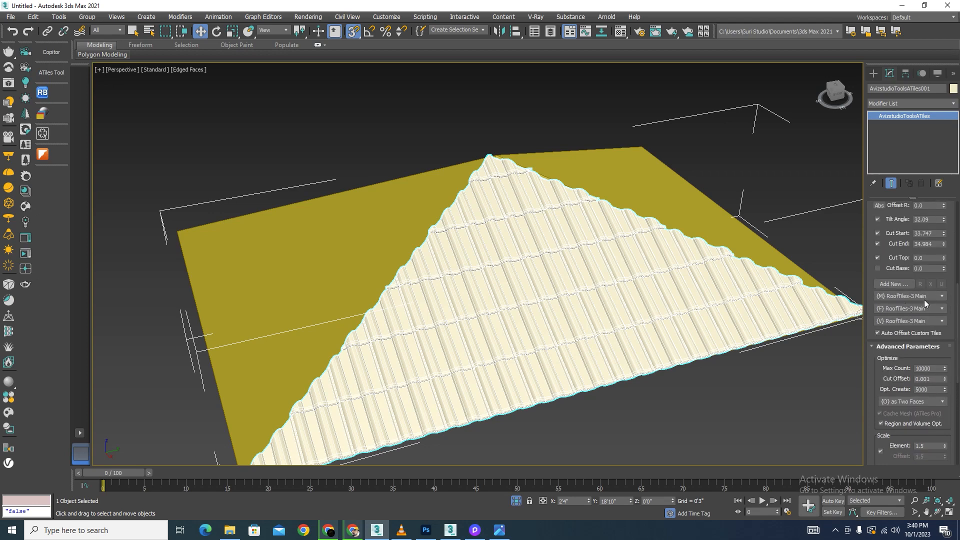
scroll(930, 275, up, 3)
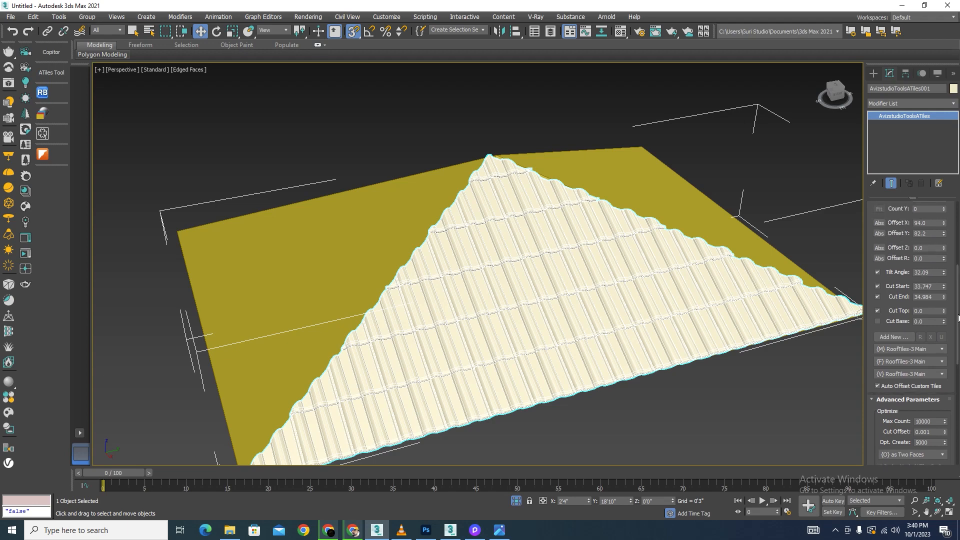
scroll(950, 284, up, 6)
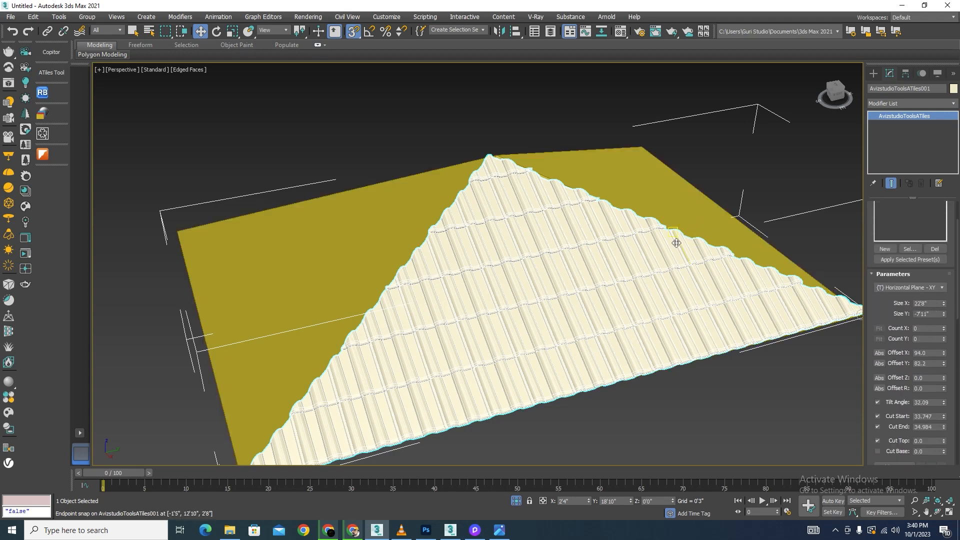
Create a second ATiles object on the adjacent triangular face of the pyramid, placing its points at the two base corners and the apex
scroll(638, 286, down, 4)
alt+middle_drag(638, 286, 620, 318)
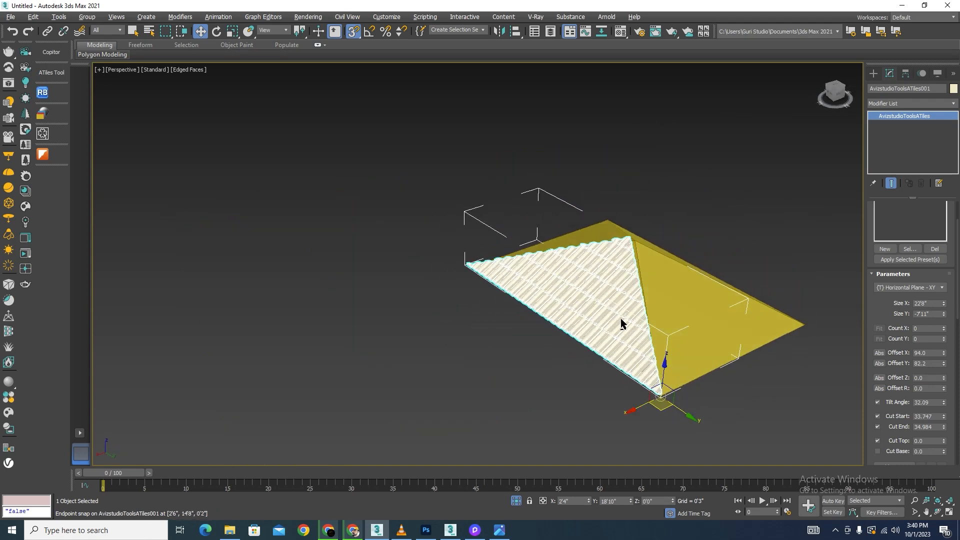
click(751, 388)
click(731, 340)
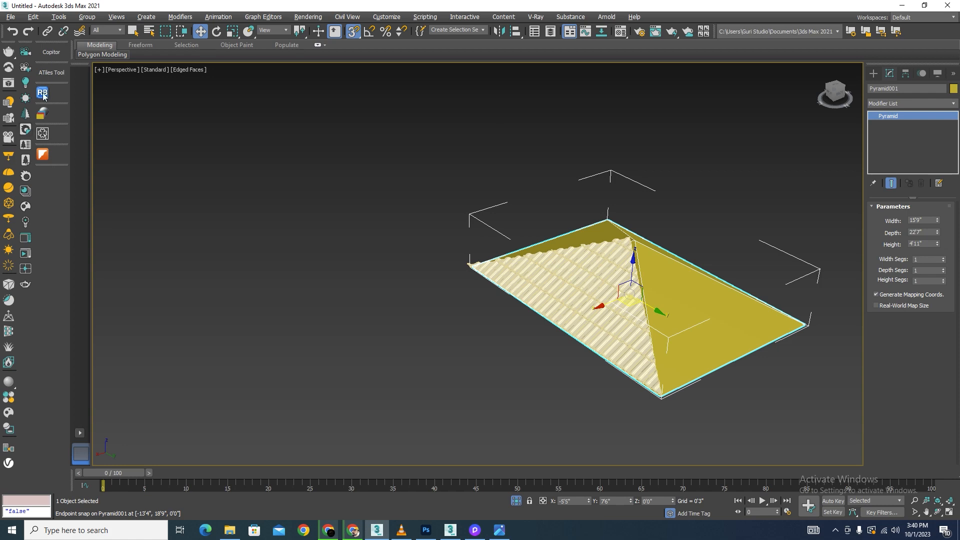
click(54, 74)
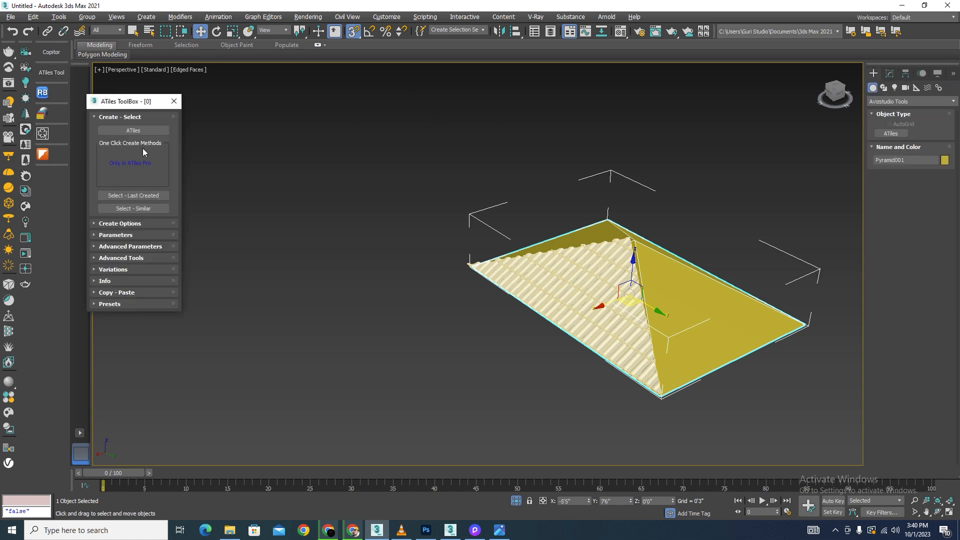
click(139, 132)
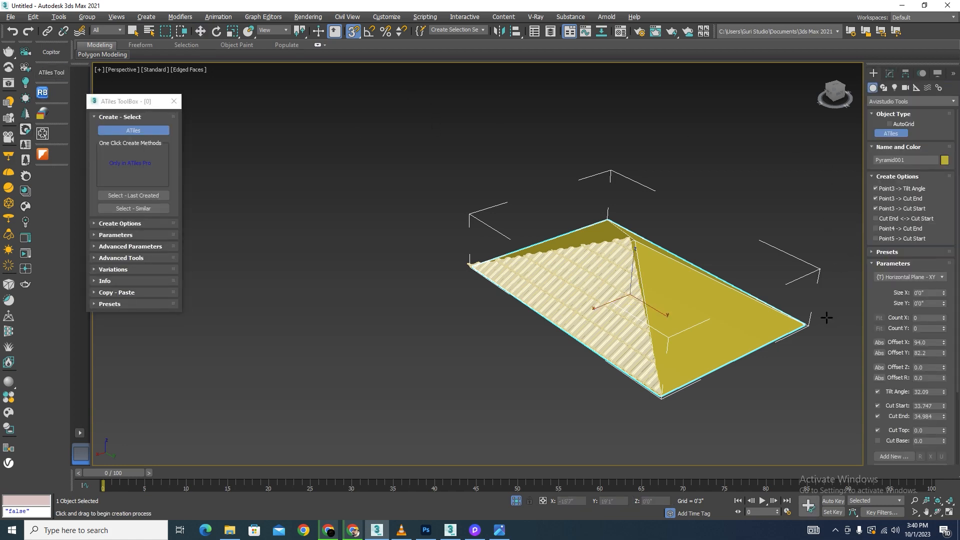
scroll(810, 315, up, 10)
scroll(808, 311, down, 6)
drag(809, 311, 521, 447)
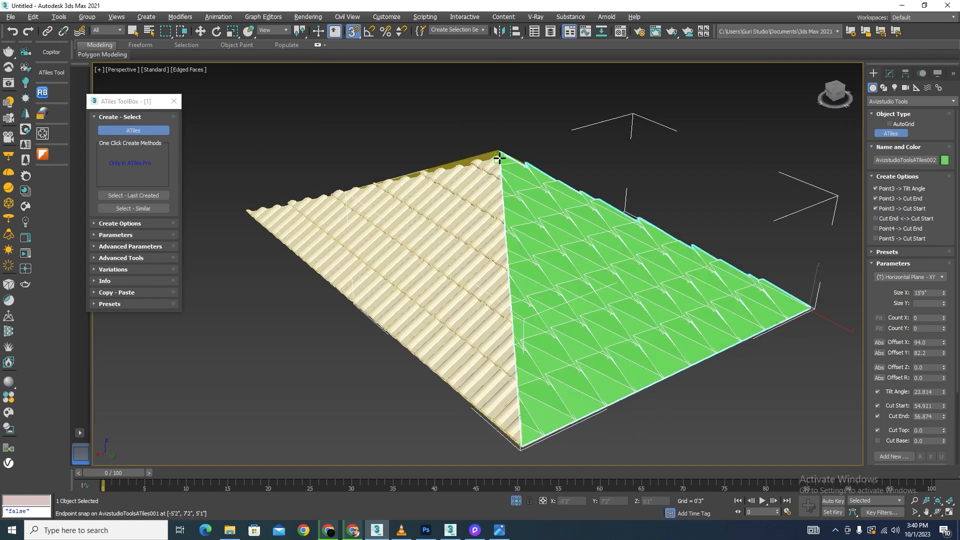
click(509, 159)
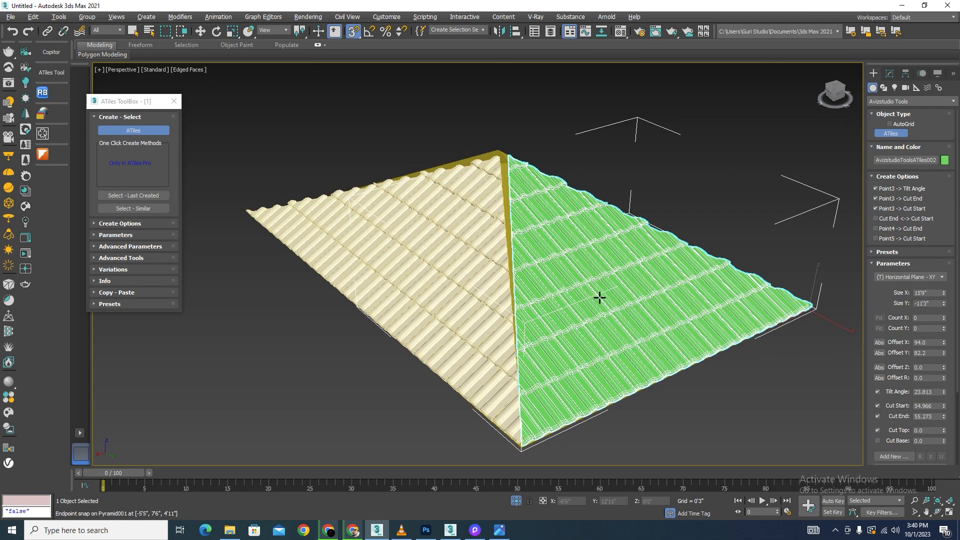
Leave tile creation, select the pyramid and turn off isolation, with the pyramid's parameters open for modifying
alt+middle_drag(599, 298, 493, 296)
scroll(434, 289, down, 4)
scroll(625, 327, up, 2)
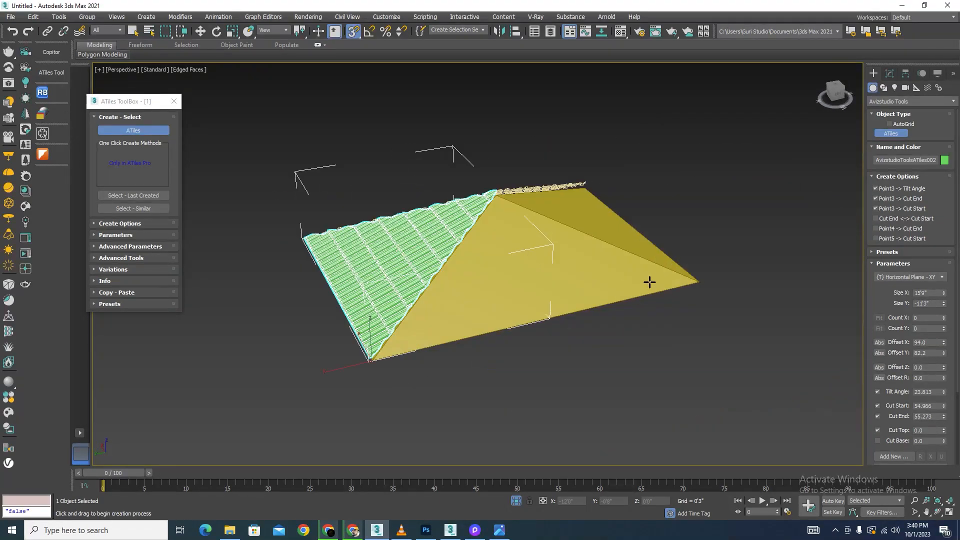
right_click(647, 319)
click(601, 278)
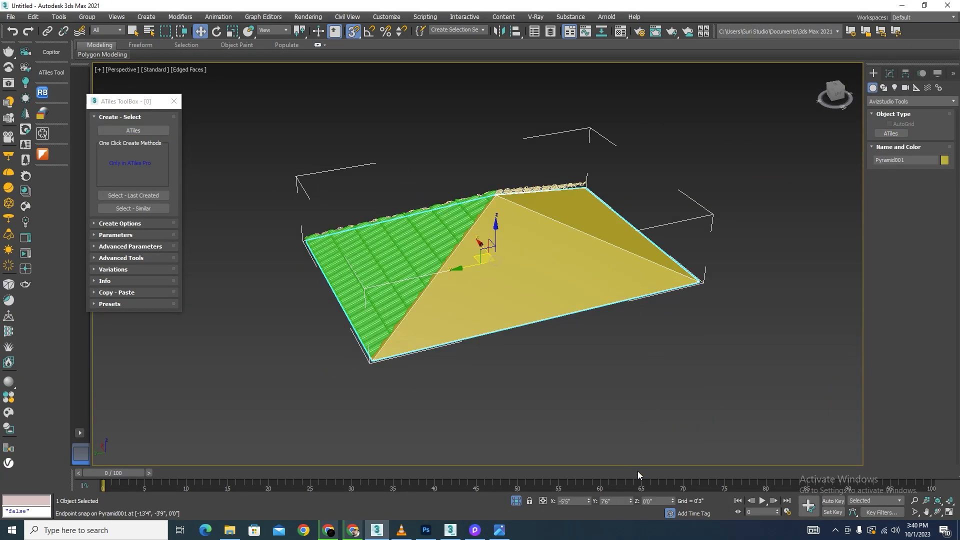
click(517, 502)
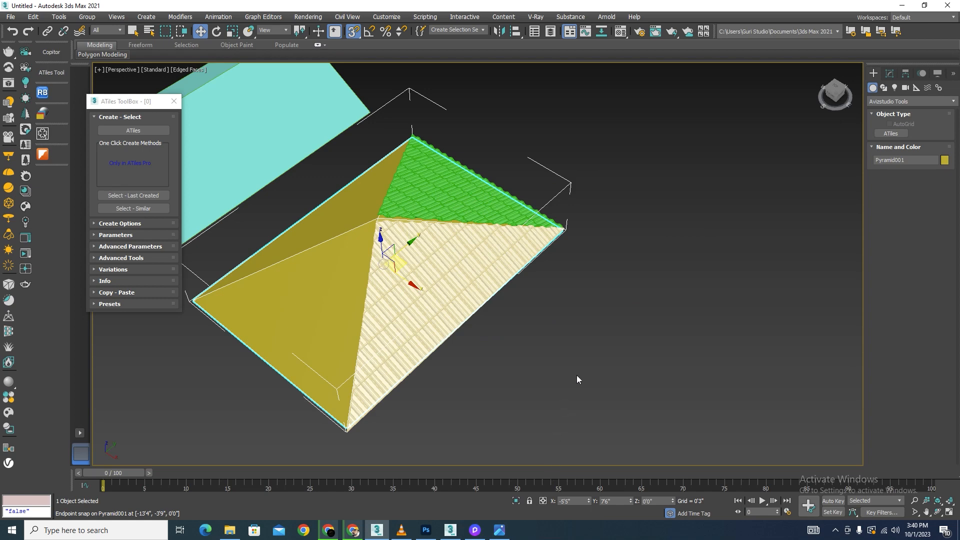
alt+middle_drag(577, 379, 552, 362)
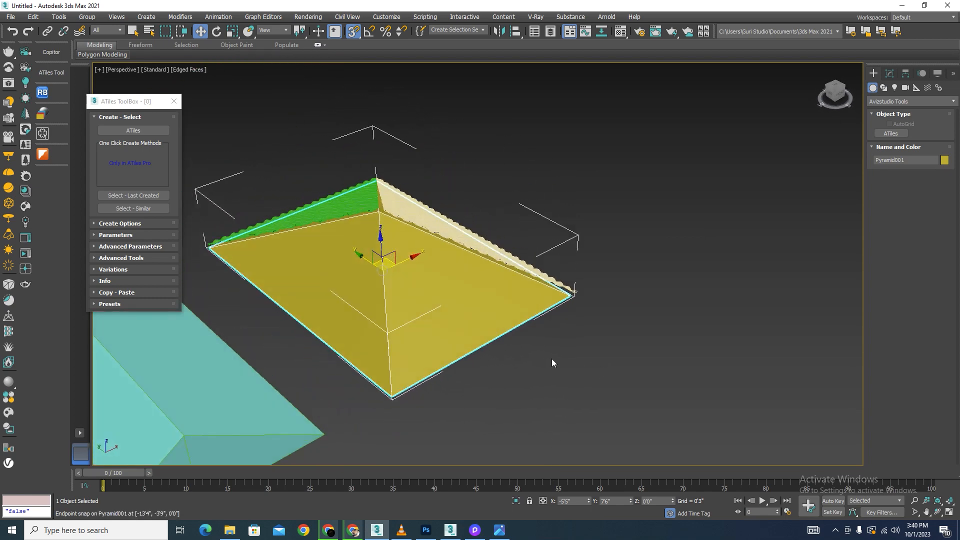
click(890, 74)
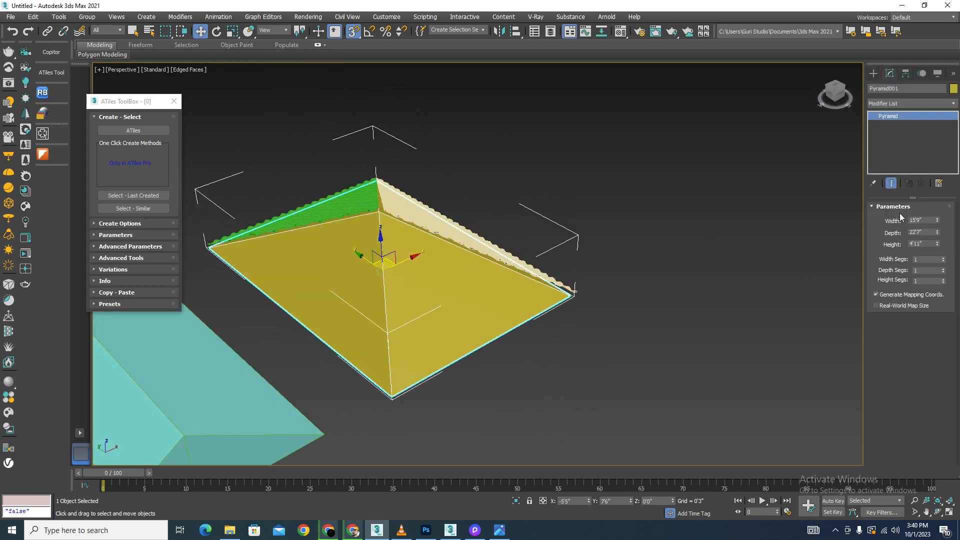
Create a third ATiles object on the pyramid's front-right triangular face, placing its points at the two base corners and the apex
click(139, 132)
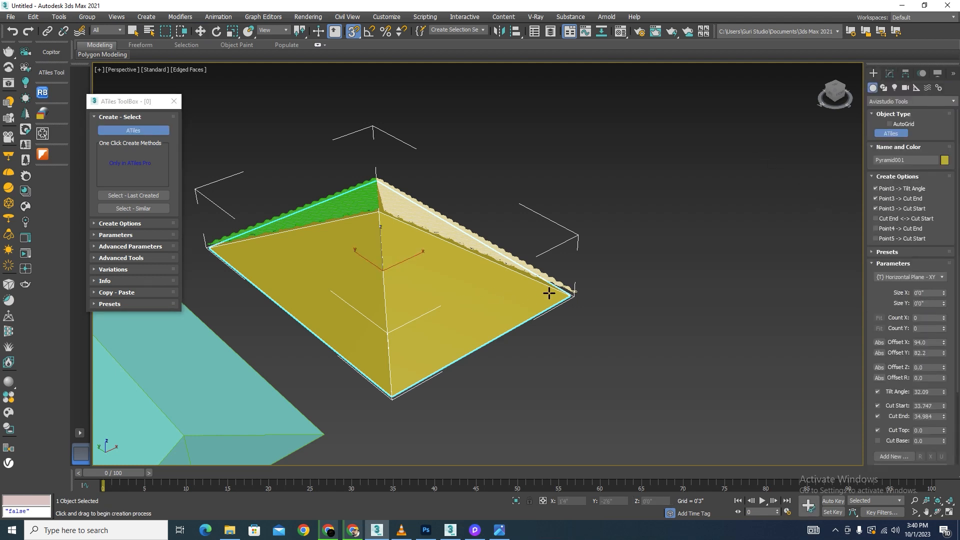
drag(570, 294, 392, 395)
click(379, 212)
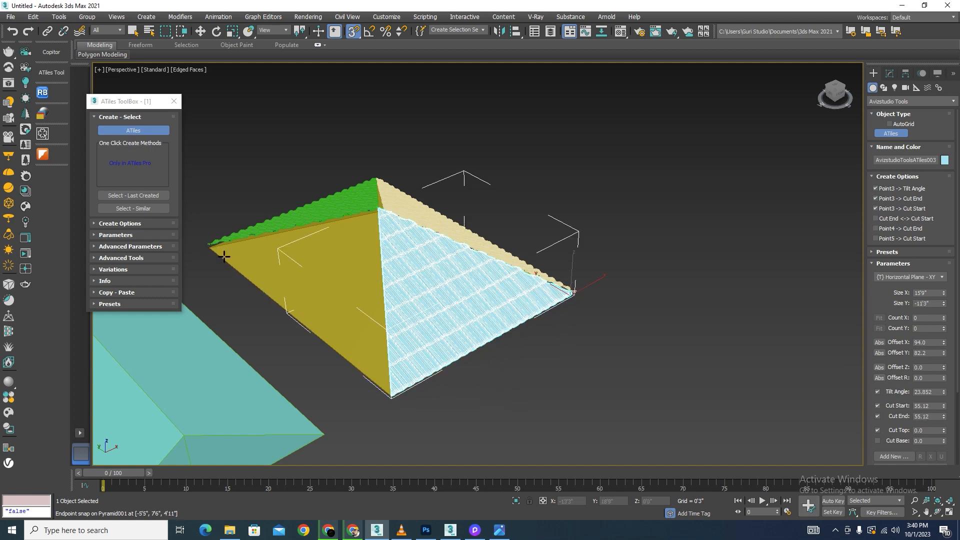
drag(224, 256, 391, 396)
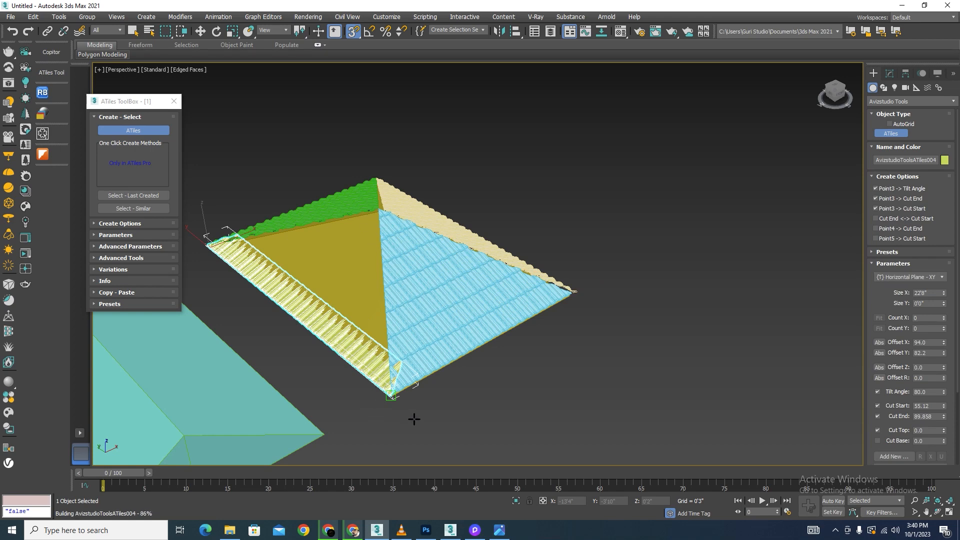
right_click(408, 322)
right_click(408, 322)
Create an ATiles object on the pyramid's last uncovered face, placing its points at the two base corners and the apex, and leave tile creation
scroll(215, 255, up, 2)
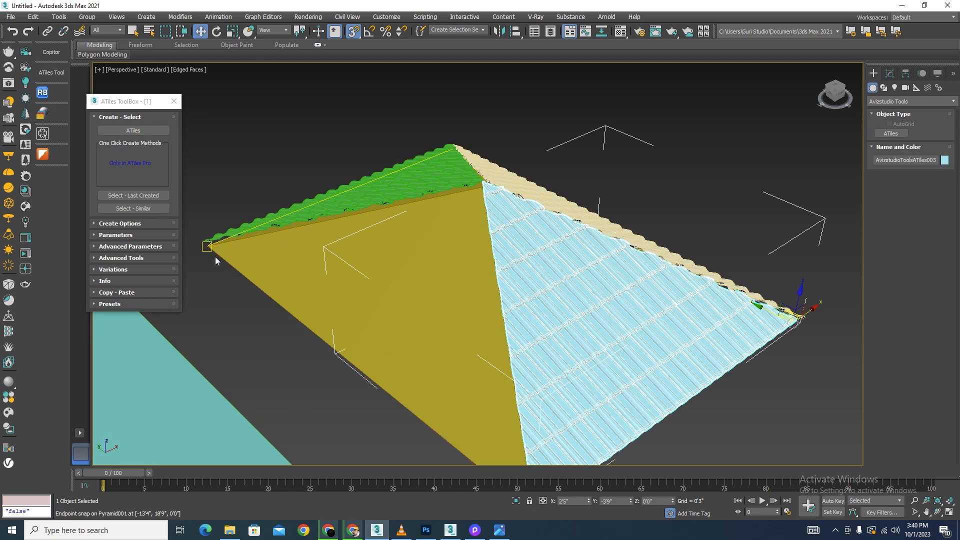
scroll(215, 257, down, 5)
click(125, 130)
click(125, 131)
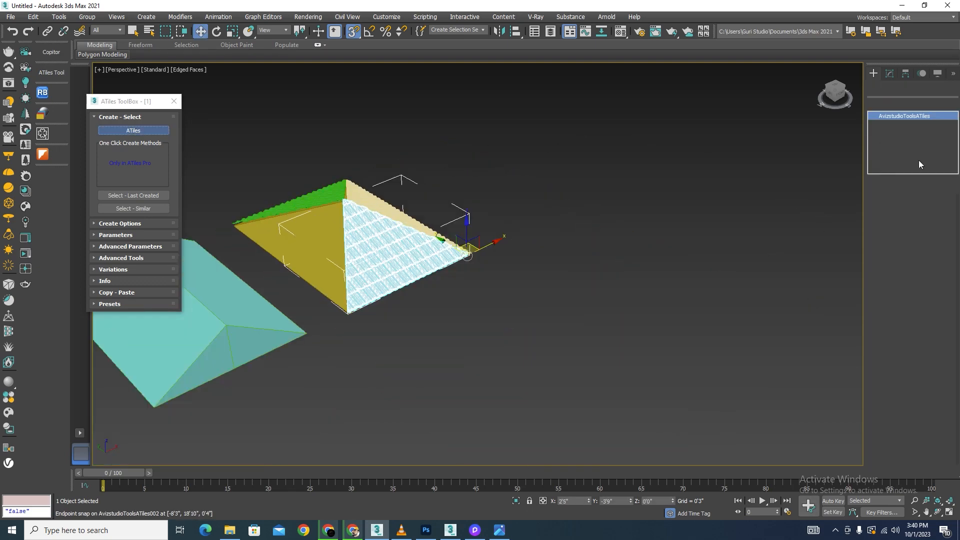
scroll(233, 230, up, 5)
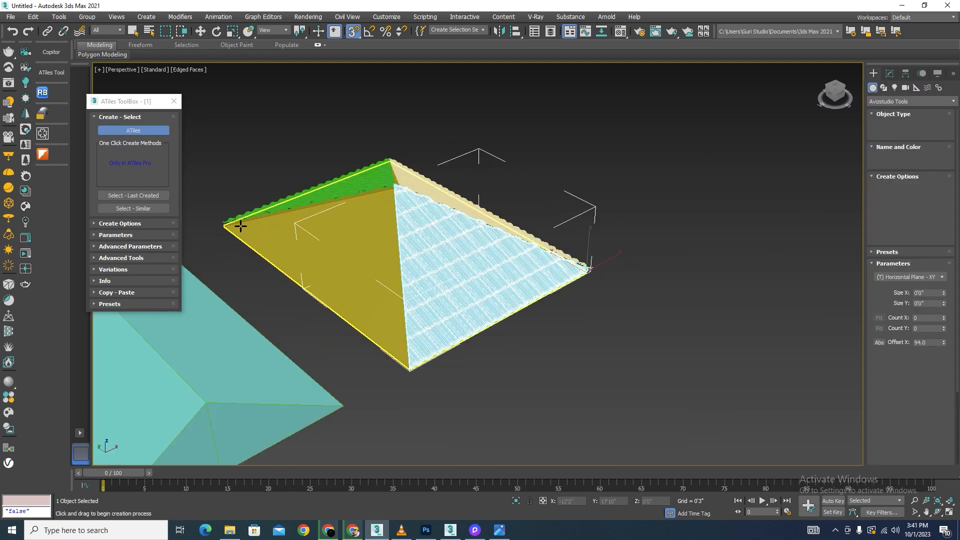
drag(221, 224, 480, 215)
scroll(459, 342, down, 3)
click(481, 215)
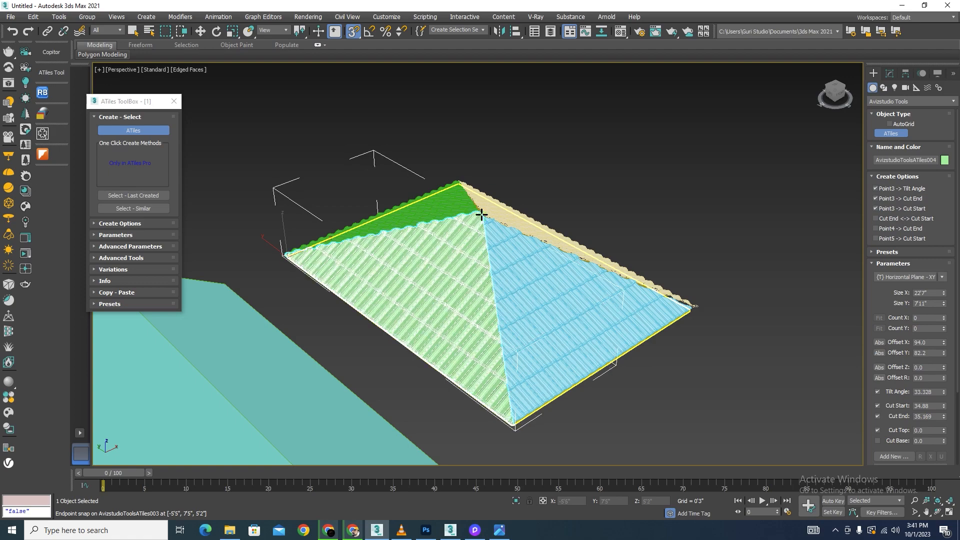
right_click(481, 215)
Select the pyramid exposed in the gap between the tiled faces and isolate it
alt+middle_drag(650, 371, 596, 357)
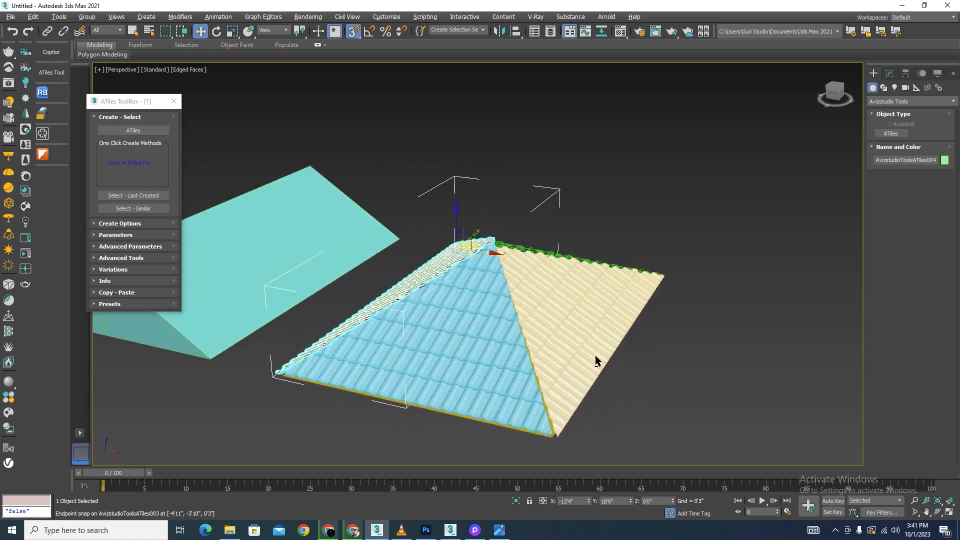
click(622, 413)
scroll(517, 403, up, 5)
scroll(517, 403, down, 10)
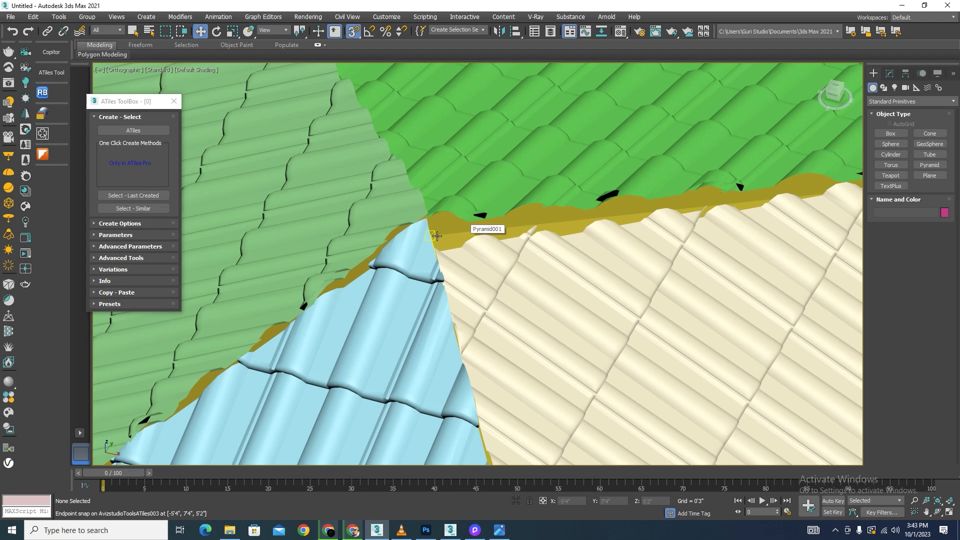
scroll(437, 236, down, 8)
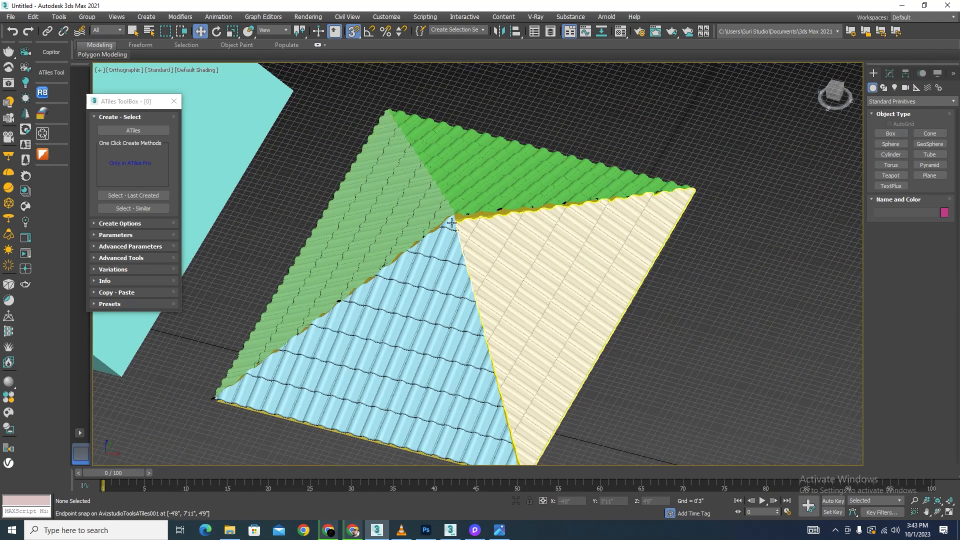
scroll(461, 220, up, 5)
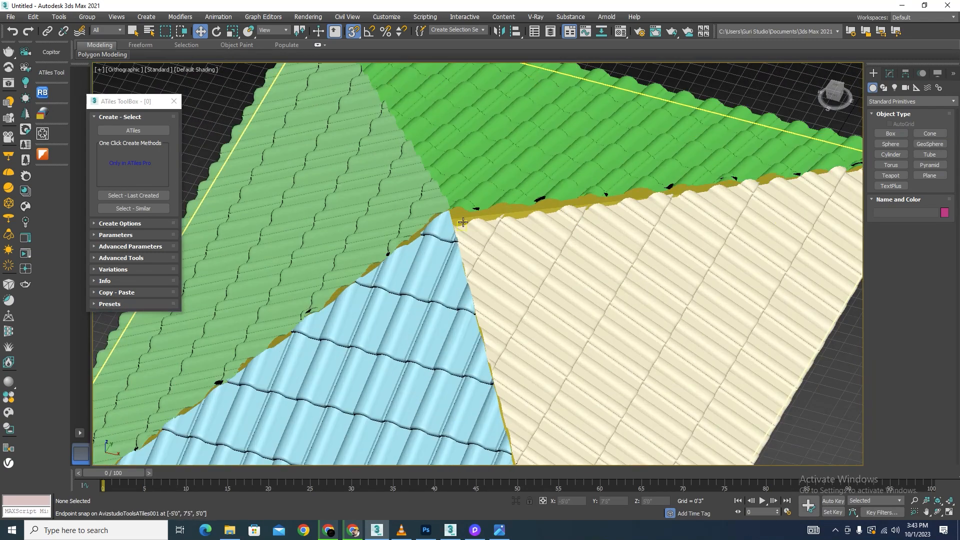
click(464, 220)
click(516, 501)
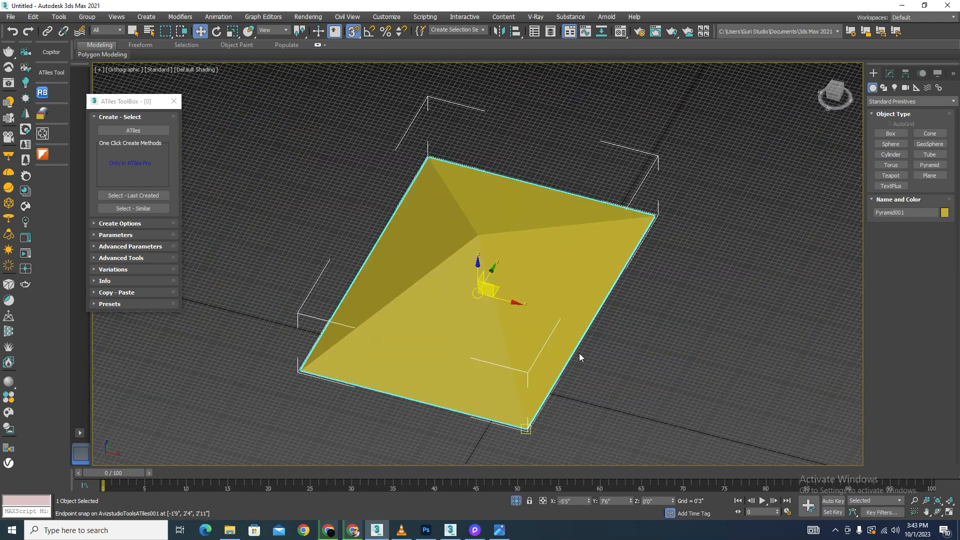
Create a Straight Line - Y row of ATiles along the pyramid's hip edge, from the base corner up to the apex
click(933, 102)
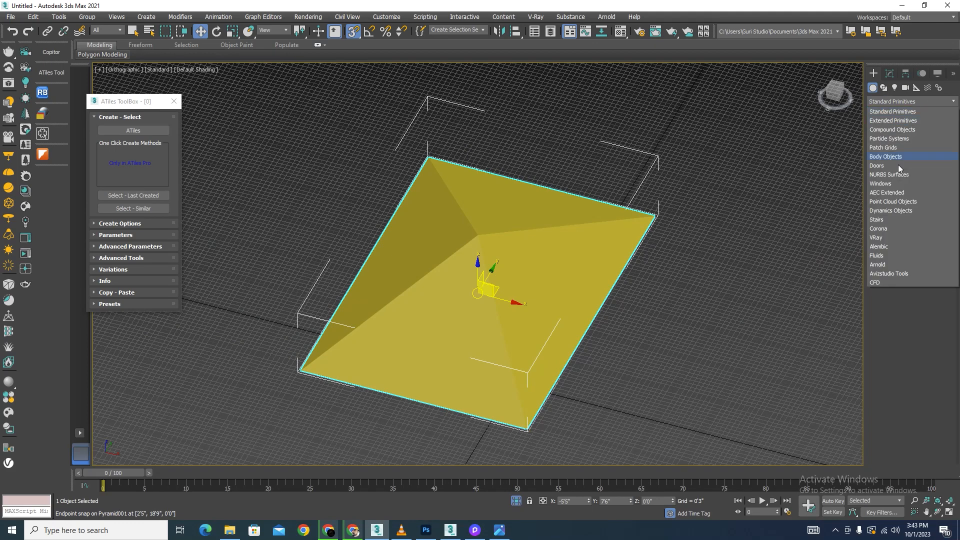
click(880, 256)
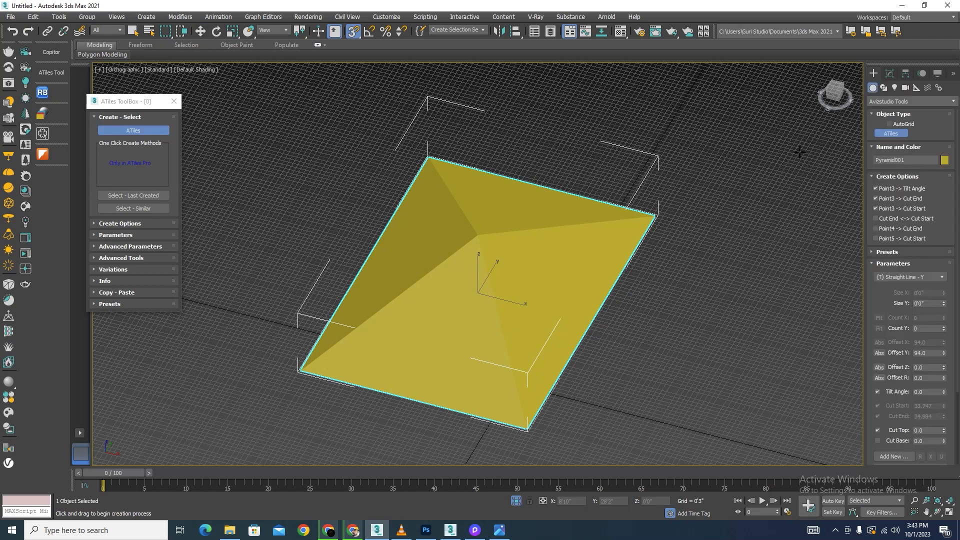
click(943, 278)
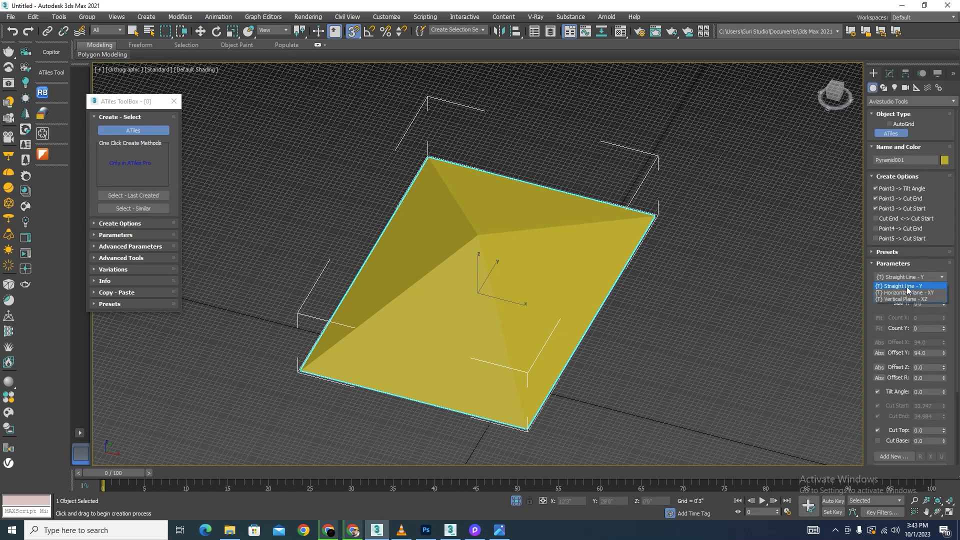
click(908, 288)
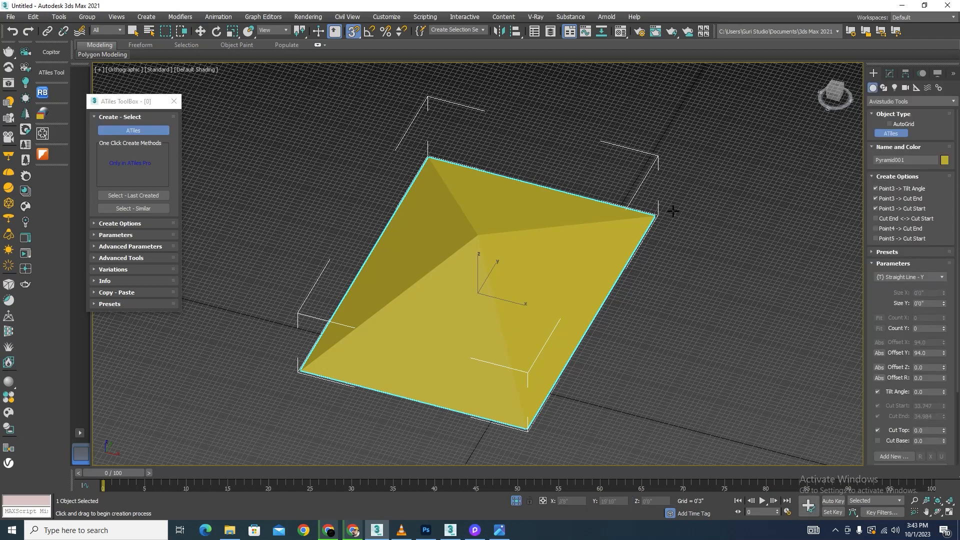
scroll(647, 214, up, 2)
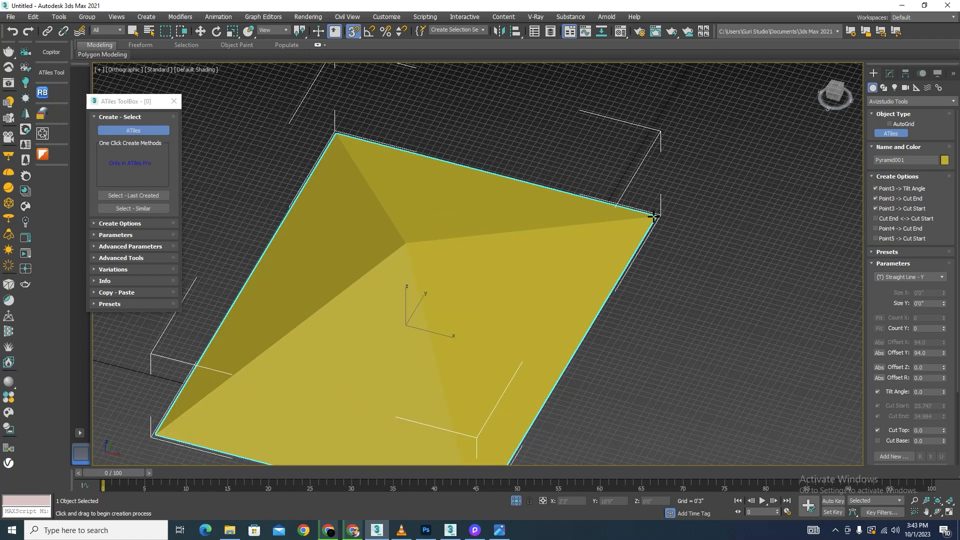
drag(656, 216, 403, 244)
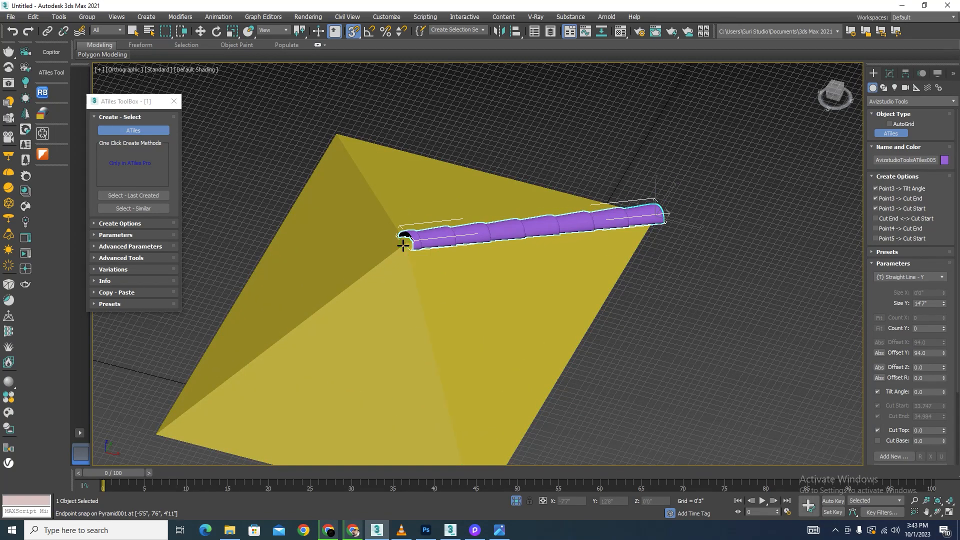
click(403, 245)
Leave tile creation and delete the stray tile piece at the apex
right_click(746, 349)
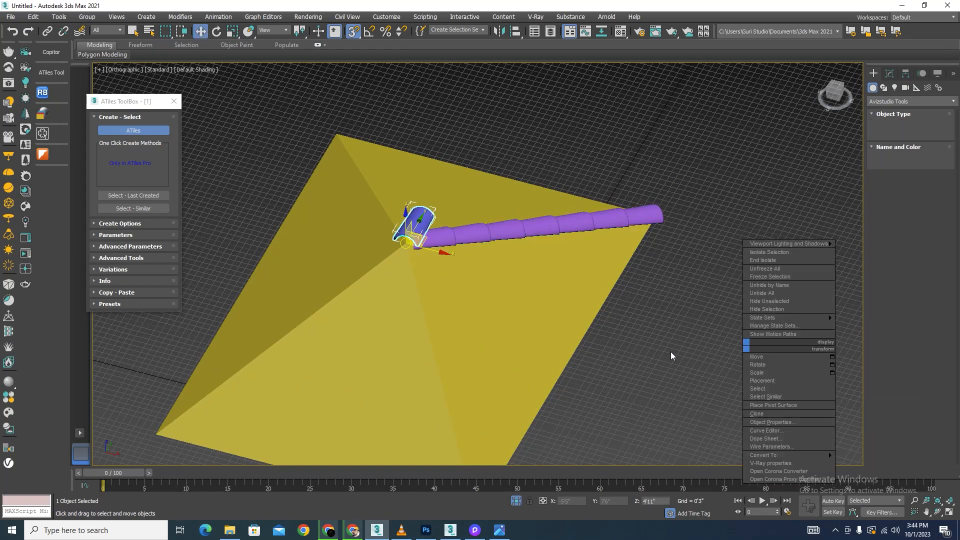
click(670, 352)
key(Delete)
Select the hip tile row and set its Element scale to 1.0 in the advanced parameters
click(631, 224)
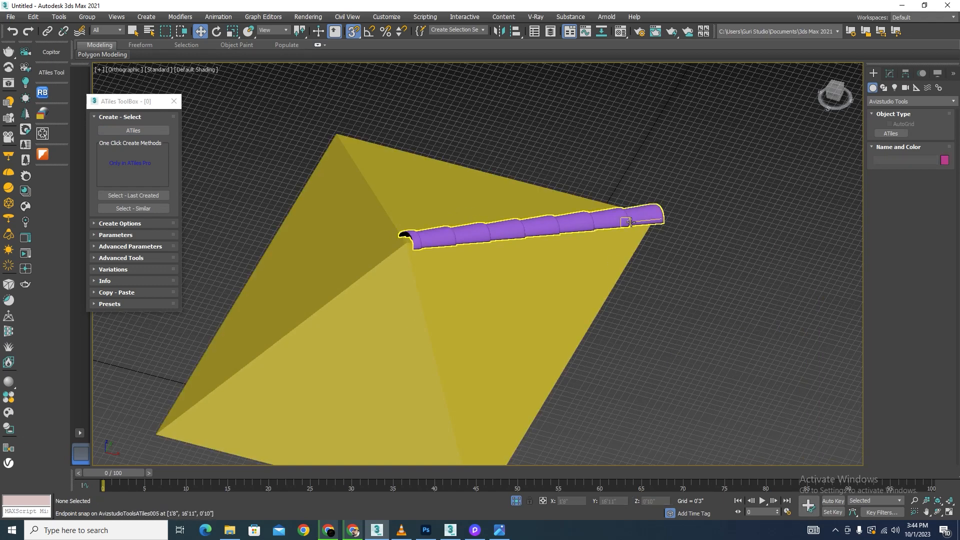
click(889, 75)
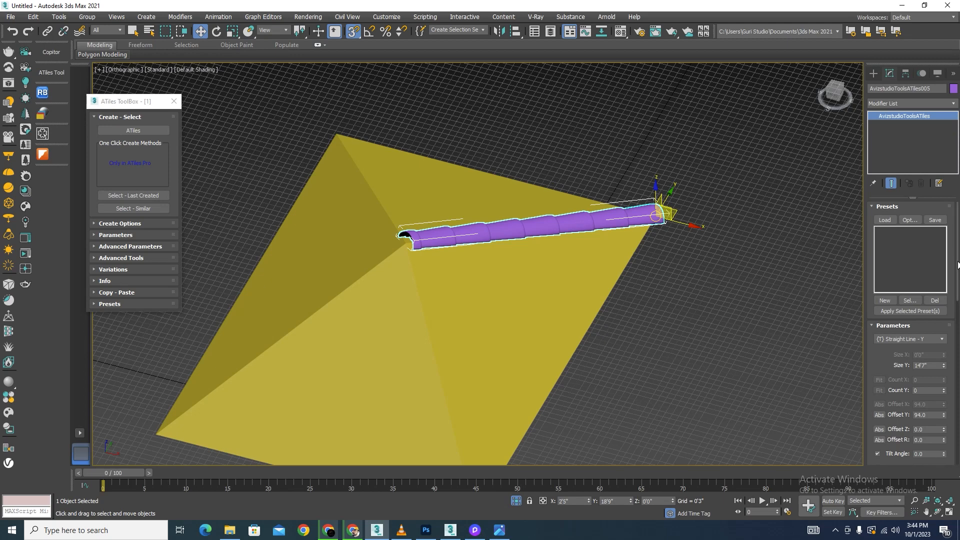
drag(959, 267, 959, 335)
scroll(941, 376, down, 8)
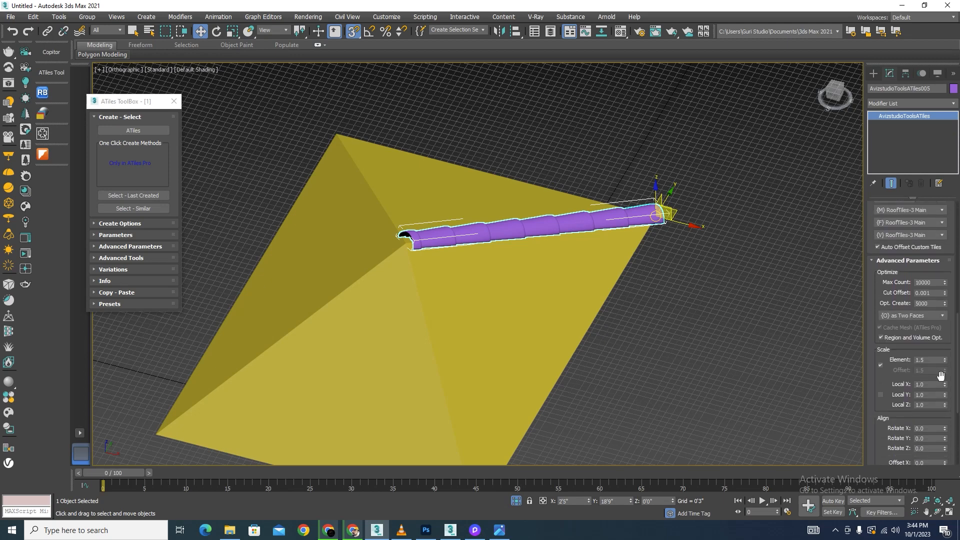
double_click(931, 360)
text(1)
key(Return)
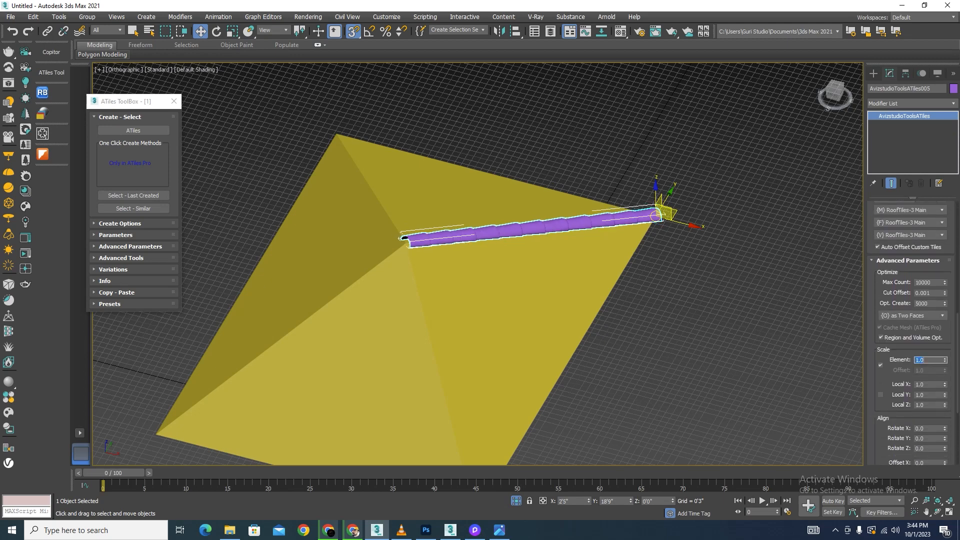
Deselect the hip tile row and end the isolation of the pyramid
scroll(753, 240, up, 4)
scroll(625, 253, down, 8)
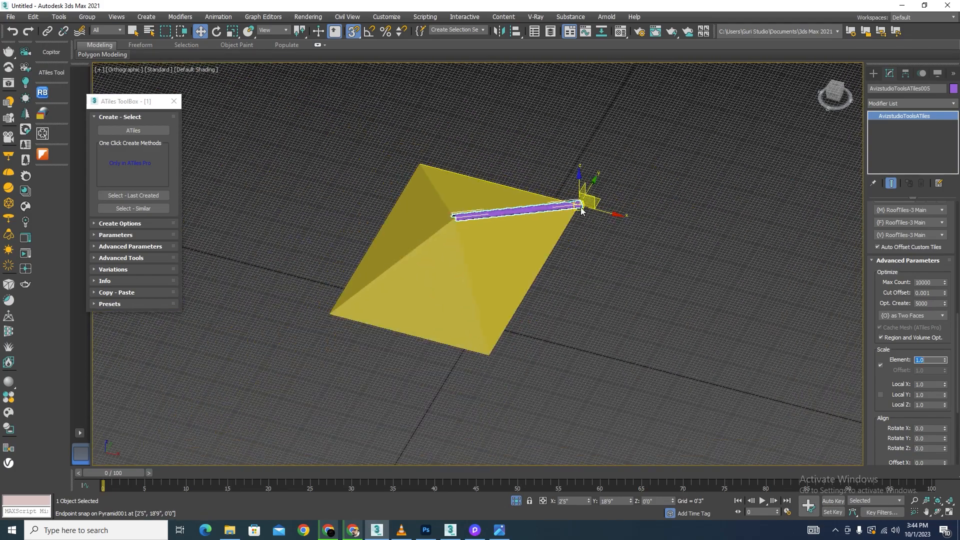
alt+middle_drag(629, 280, 634, 279)
click(634, 279)
scroll(505, 207, up, 5)
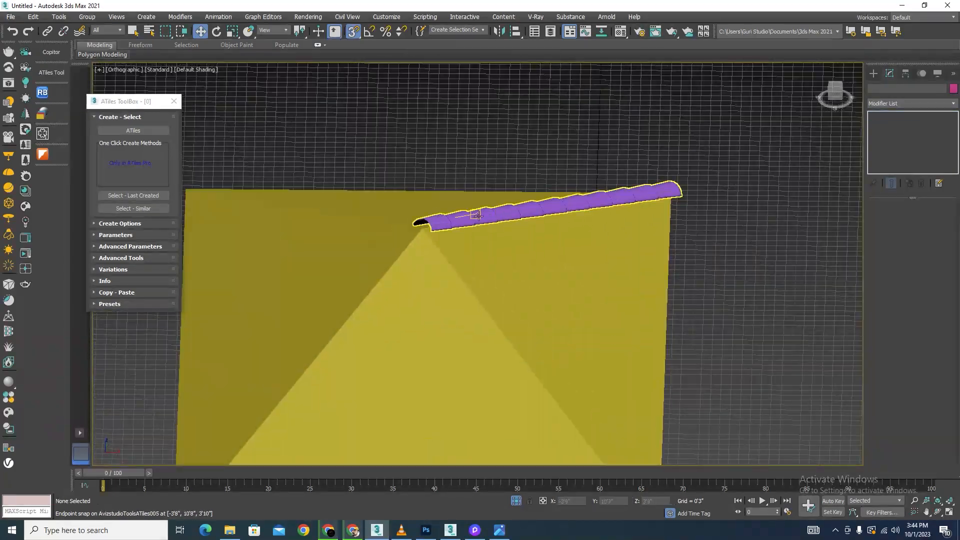
scroll(507, 200, down, 5)
scroll(543, 208, up, 2)
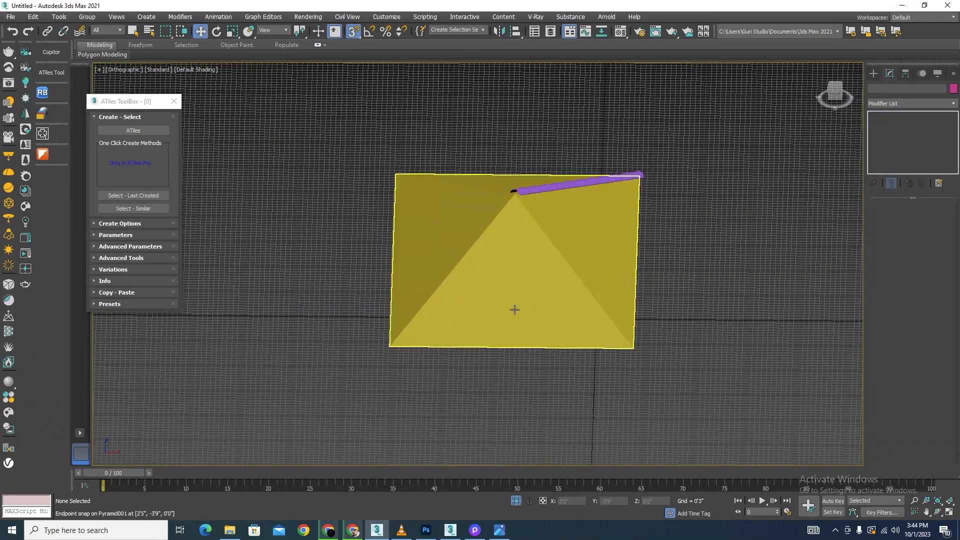
click(516, 500)
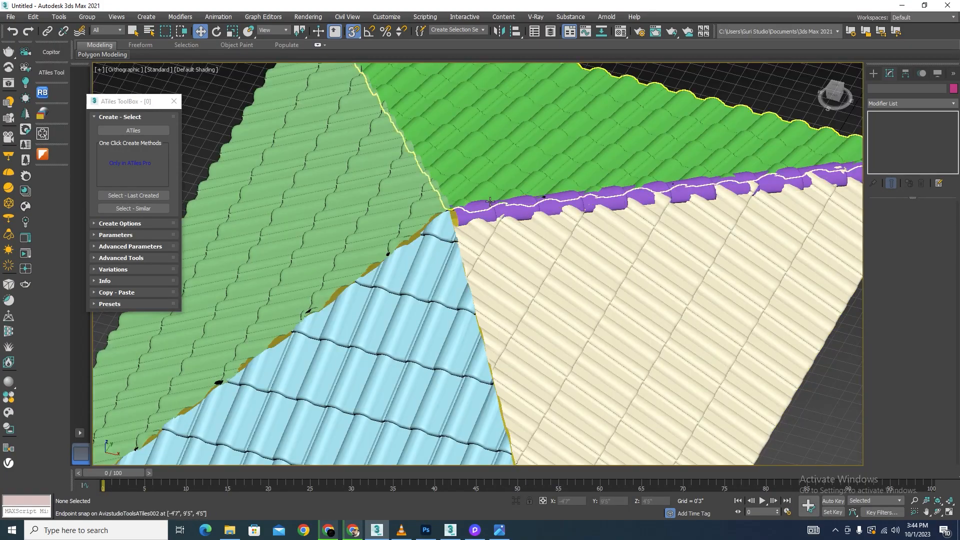
Select the gable roof model behind the tiled pyramid and isolate it
scroll(660, 281, down, 3)
alt+middle_drag(669, 281, 633, 264)
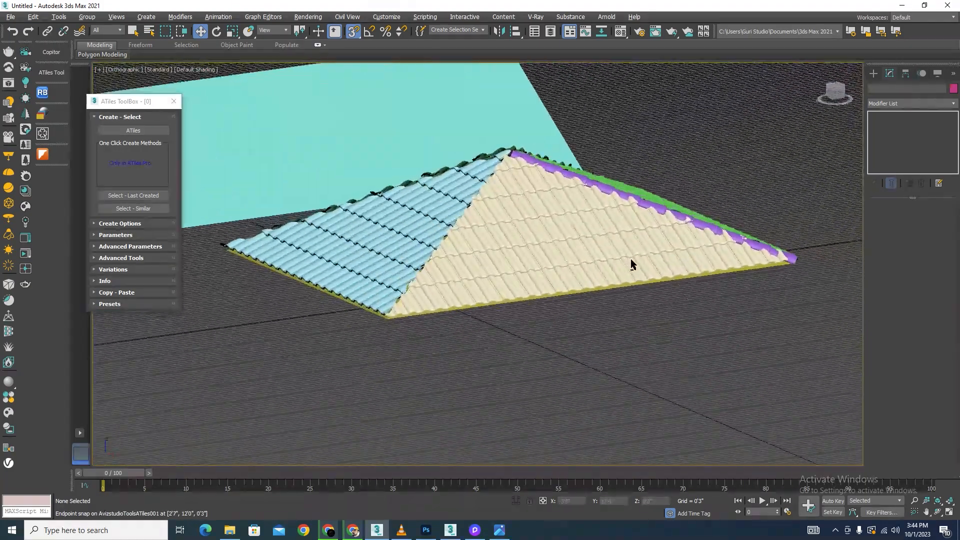
scroll(708, 302, down, 3)
click(523, 220)
scroll(613, 248, up, 3)
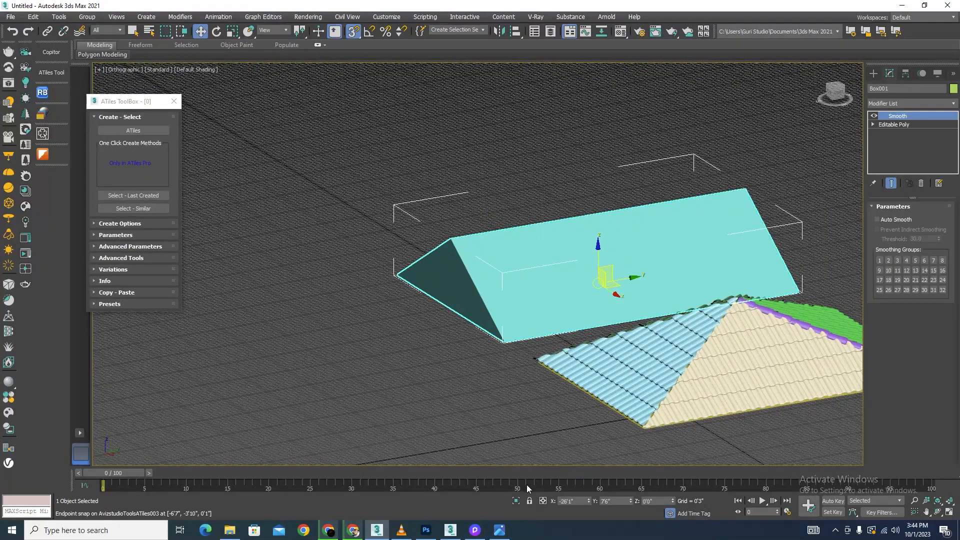
click(517, 501)
Create a Horizontal Plane - XY ATiles object with Point5 -> Cut Start enabled, placing its points at the four corners of the gable roof's long slope
alt+middle_drag(579, 324, 729, 369)
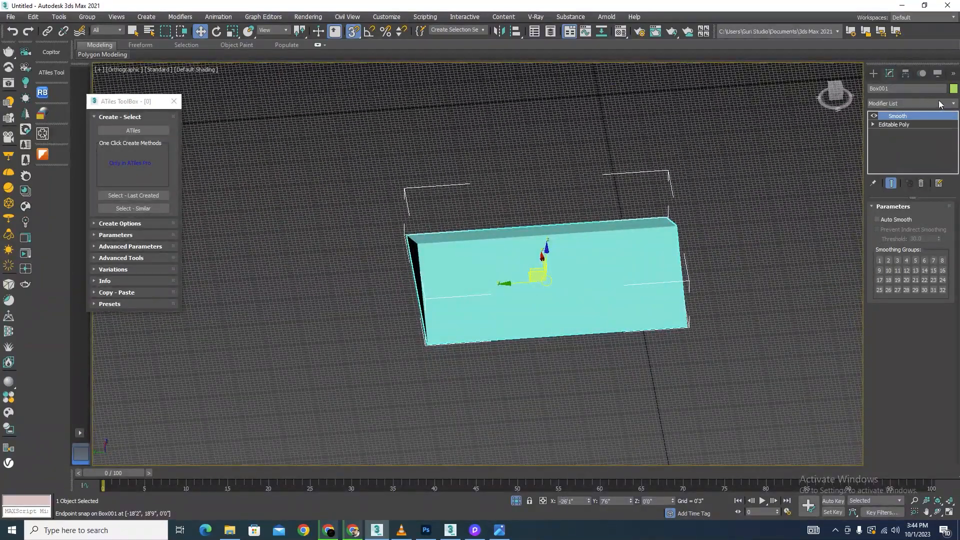
click(132, 130)
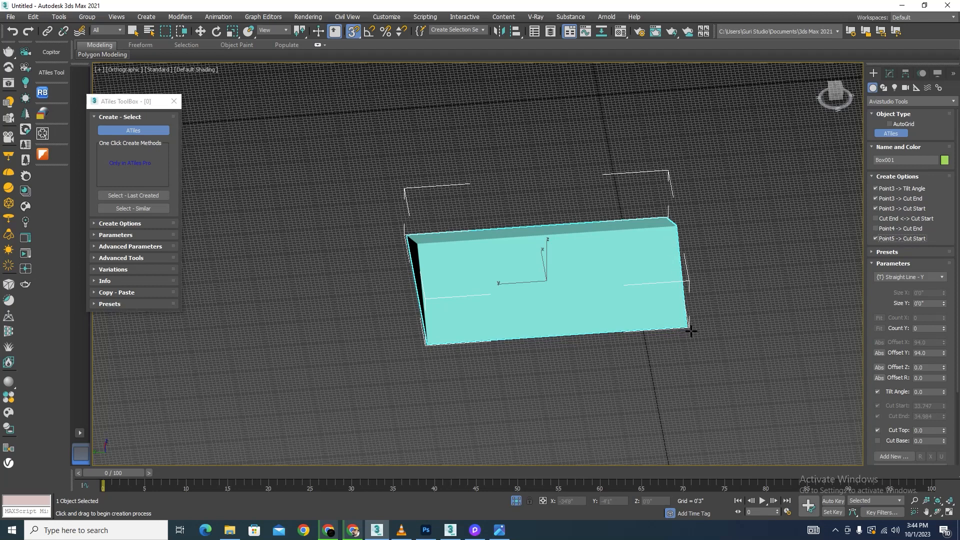
click(933, 277)
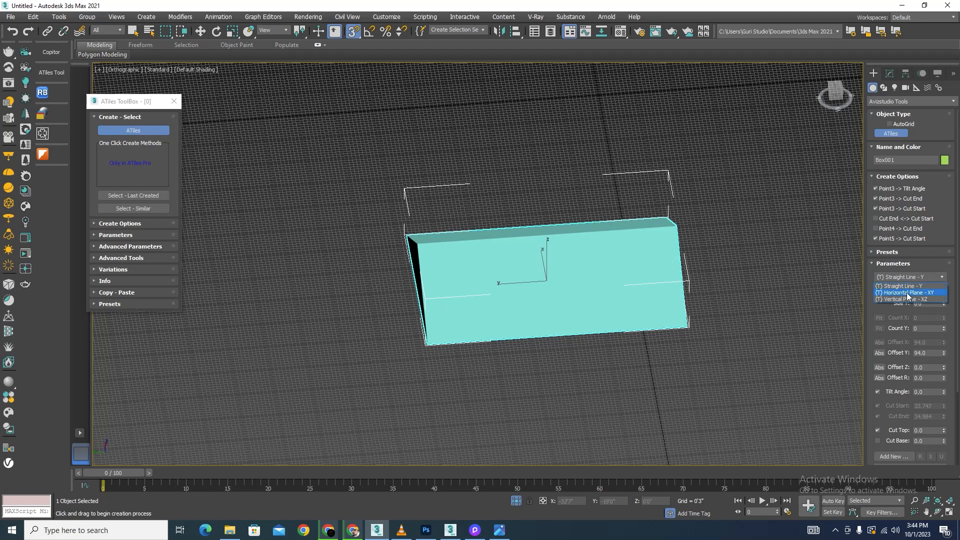
click(909, 297)
scroll(678, 305, up, 2)
drag(700, 336, 330, 364)
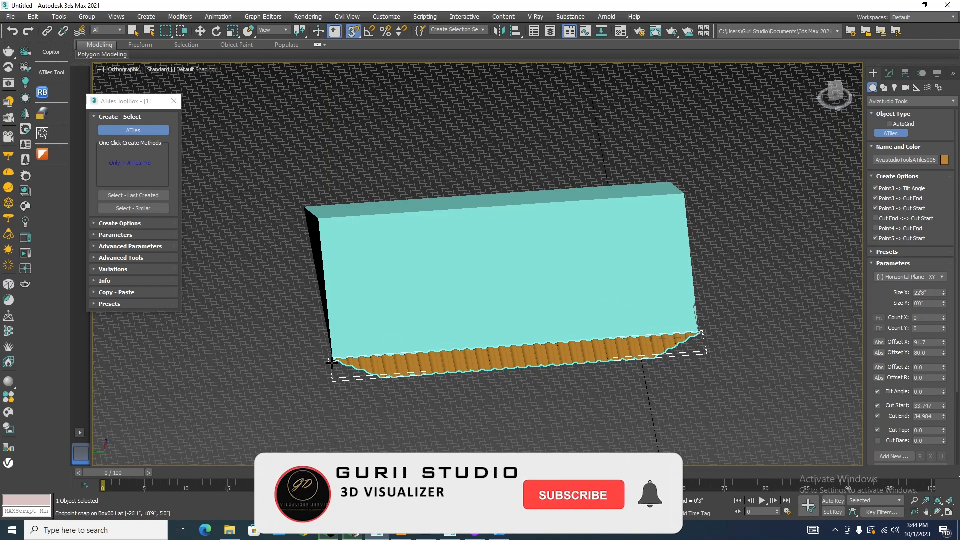
click(318, 220)
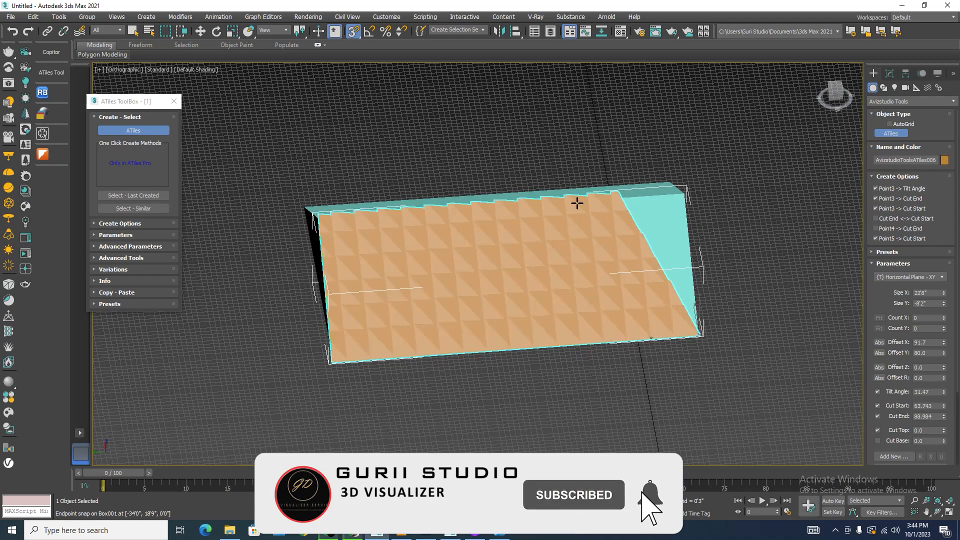
click(678, 195)
right_click(694, 256)
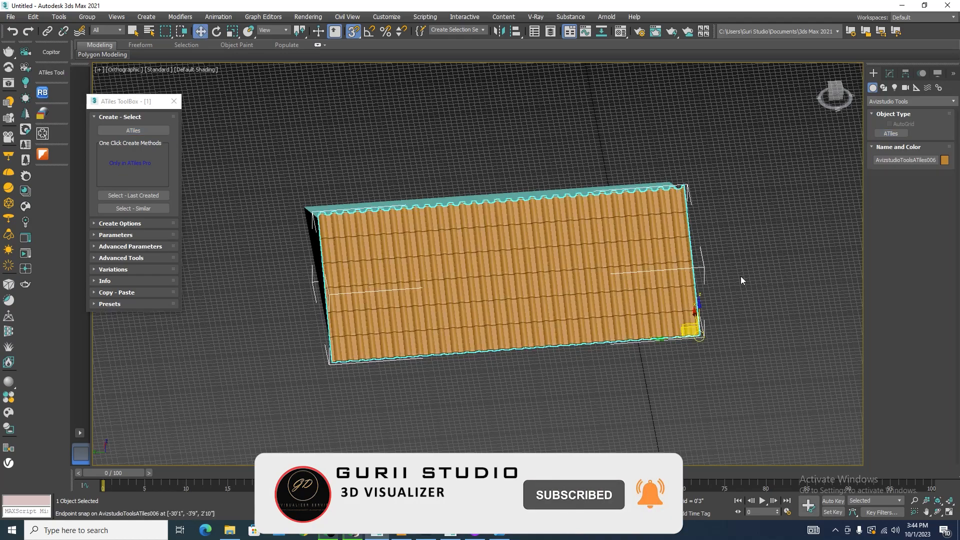
Create a Straight Line - Y ATiles object along the gable roof's ridge, running from one ridge endpoint to the other
alt+middle_drag(741, 276, 612, 274)
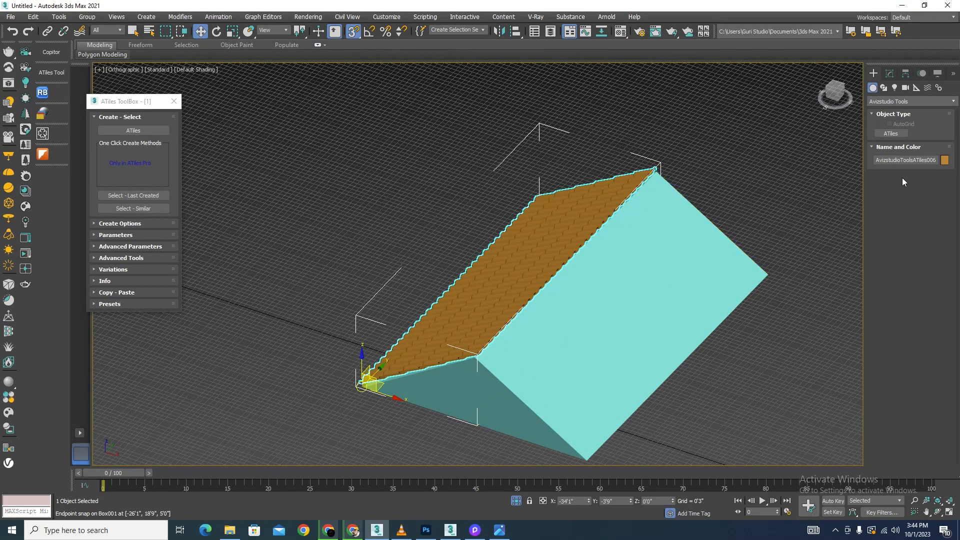
click(890, 134)
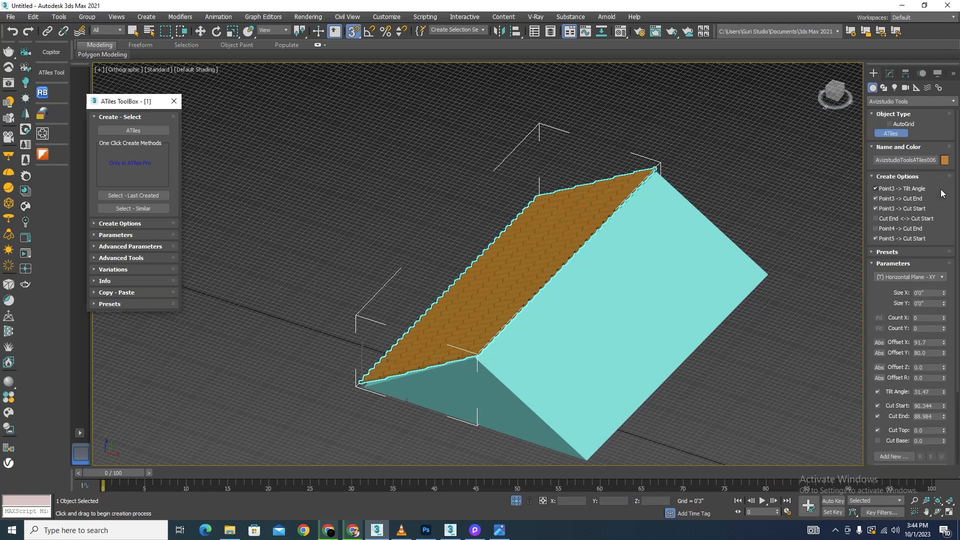
click(943, 278)
click(901, 295)
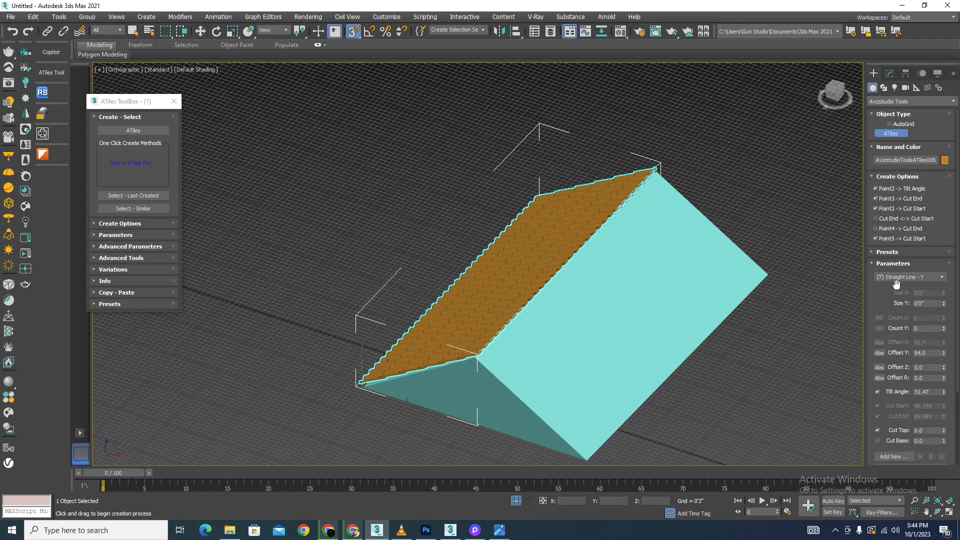
drag(657, 170, 474, 358)
right_click(474, 360)
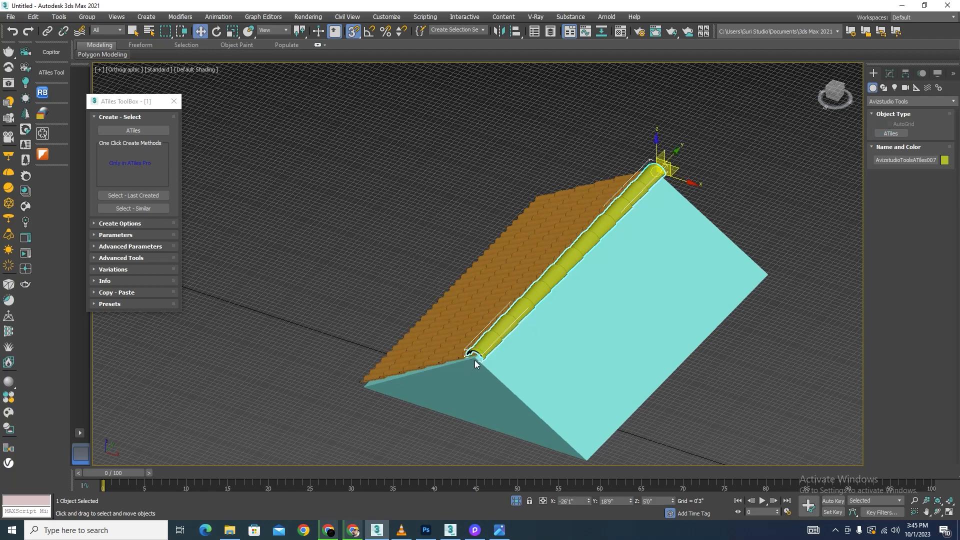
Deselect the ridge tile row and end the isolation of the gable roof to show both roofs together
scroll(580, 215, down, 5)
alt+middle_drag(608, 280, 699, 291)
click(697, 291)
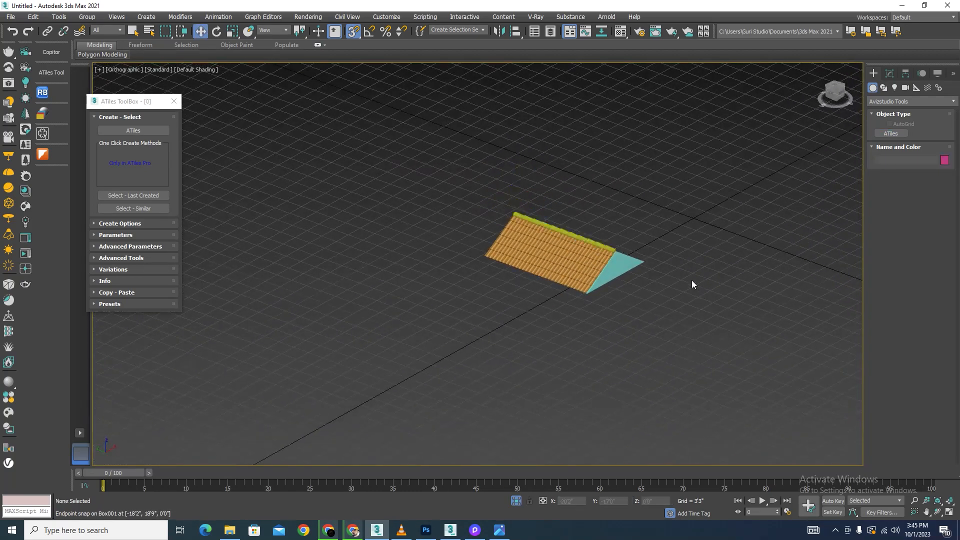
scroll(691, 281, up, 3)
scroll(579, 344, up, 3)
scroll(578, 343, down, 3)
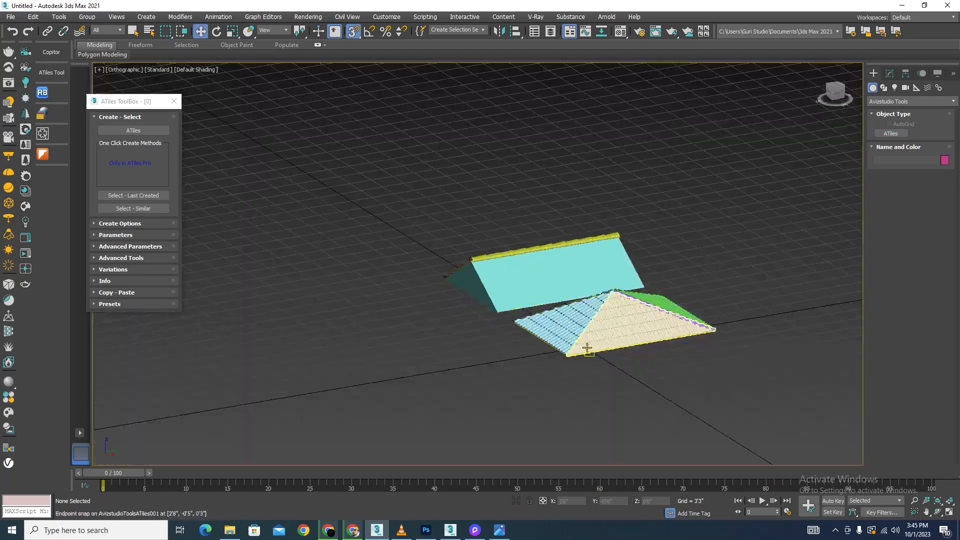
alt+middle_drag(578, 343, 667, 365)
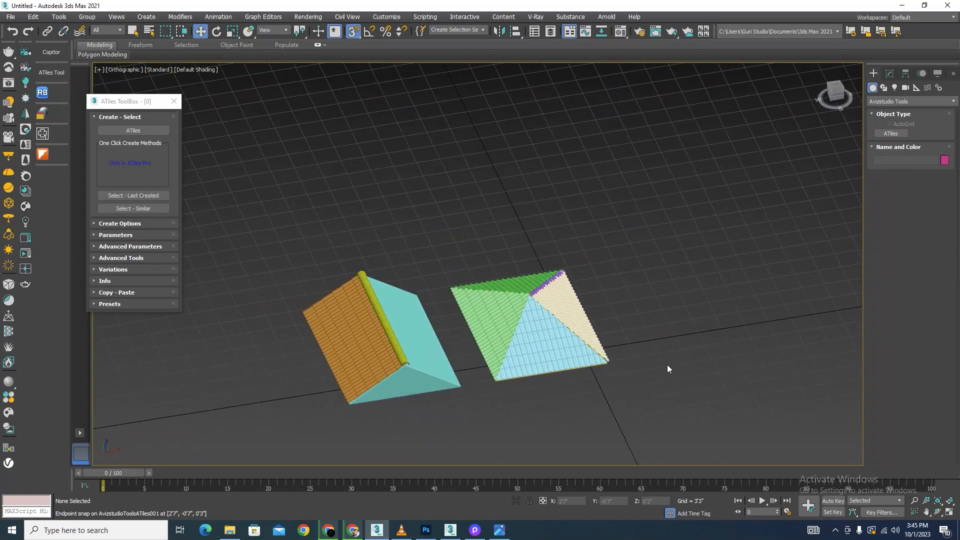